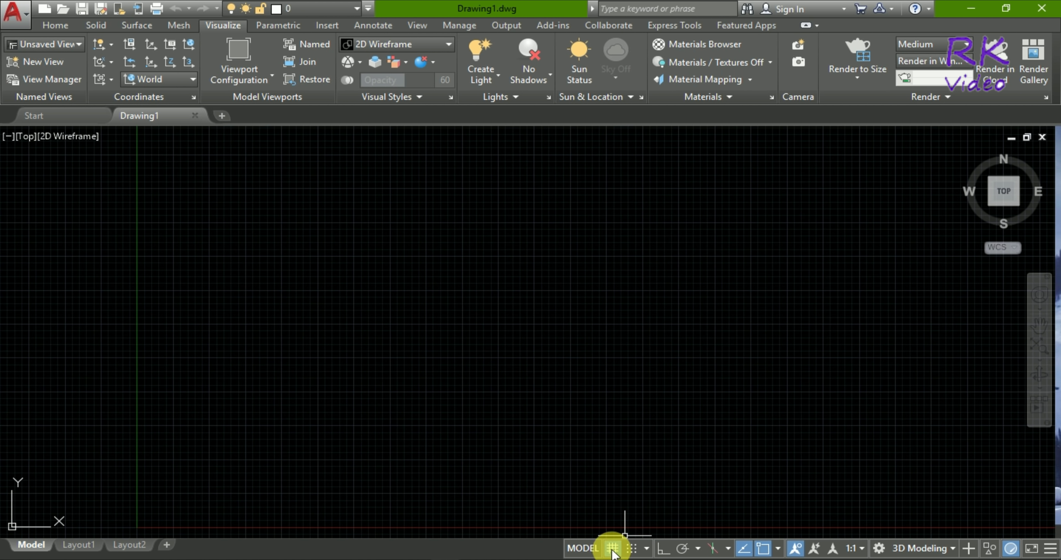
Step: Hide the grid, switch to Front view, and place AutoCAD beside the reference sketch
click(613, 548)
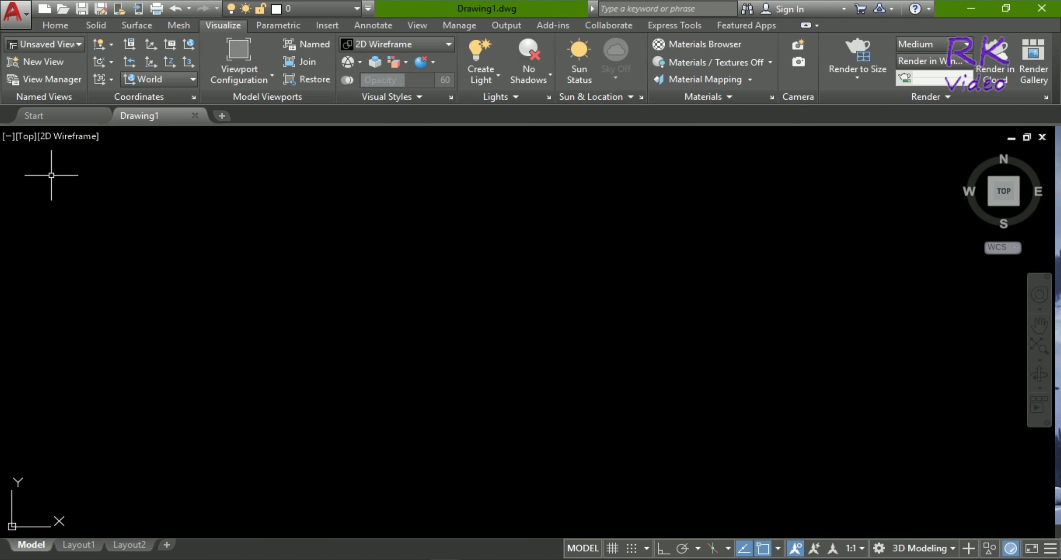
click(26, 137)
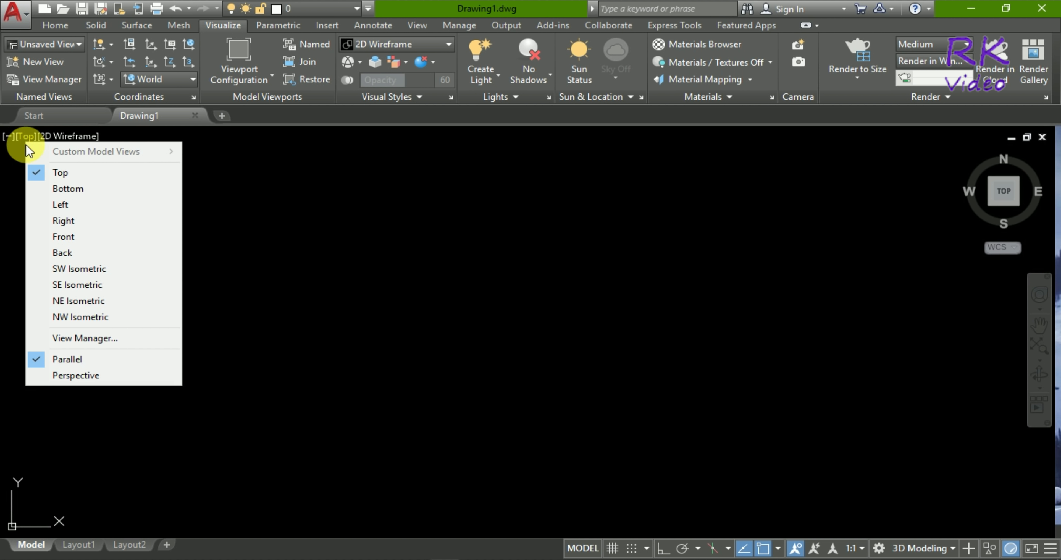
click(63, 238)
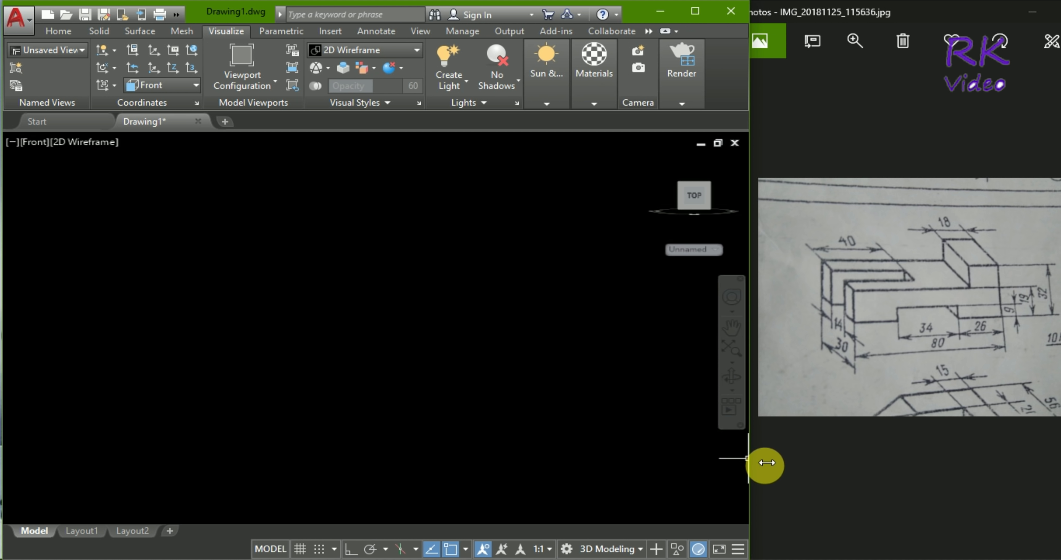
drag(765, 464, 807, 470)
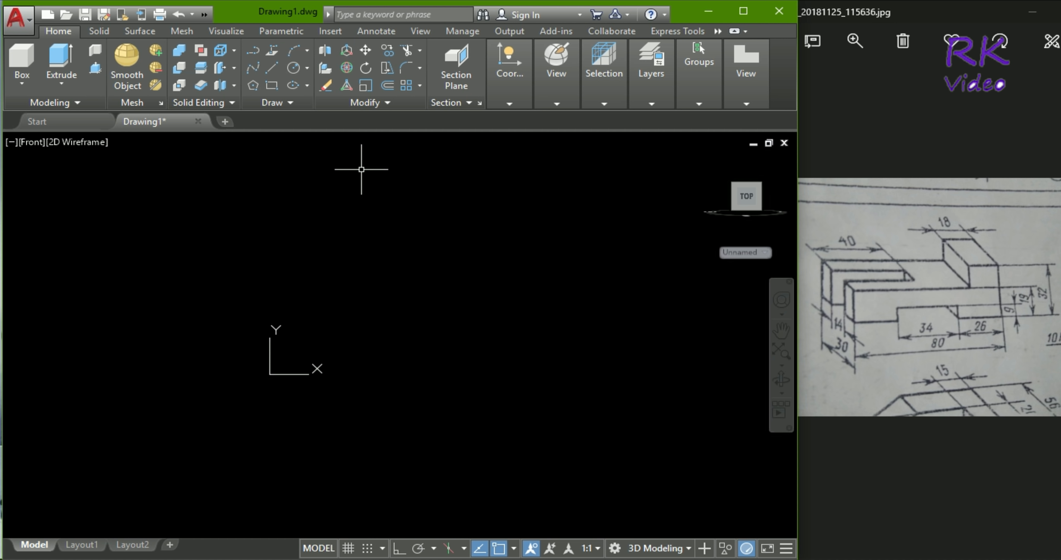
Step: Start a polyline near the origin with Ortho turned on
text(pol)
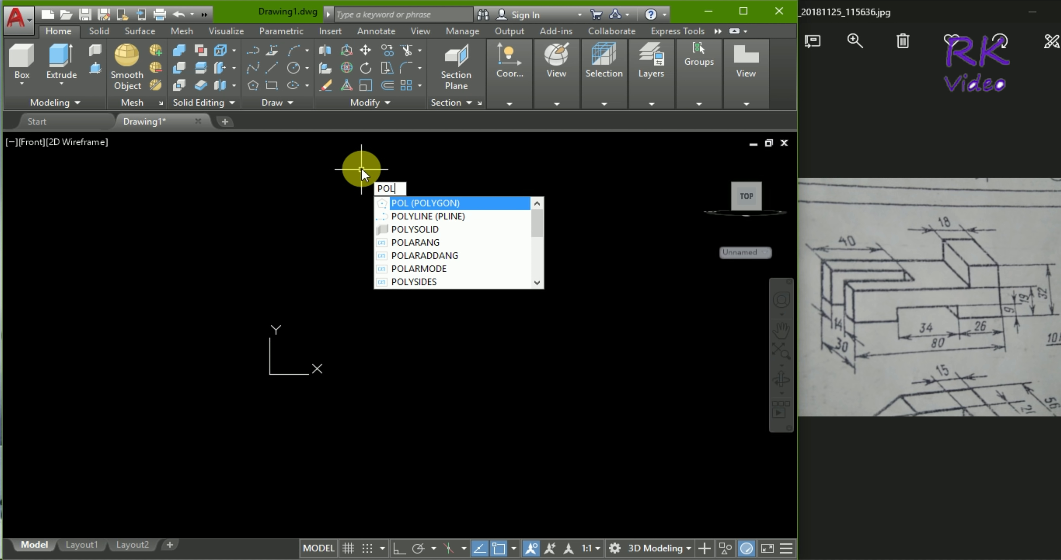
key(Down)
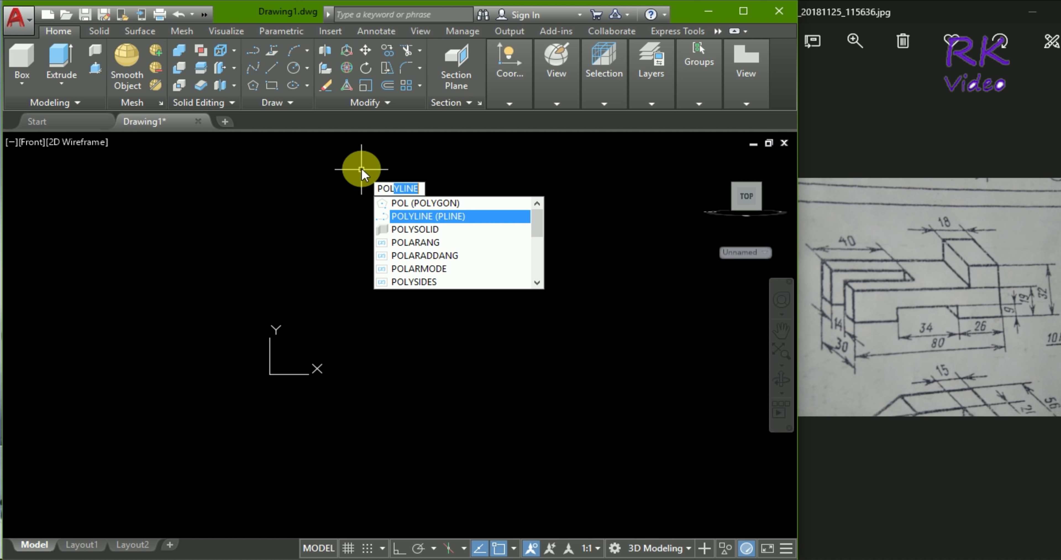
key(Return)
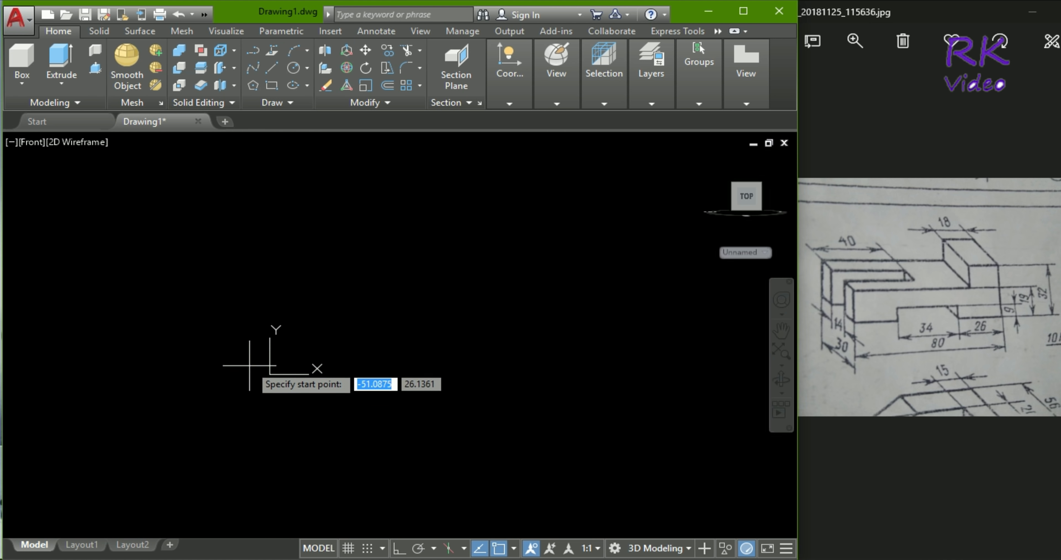
click(316, 330)
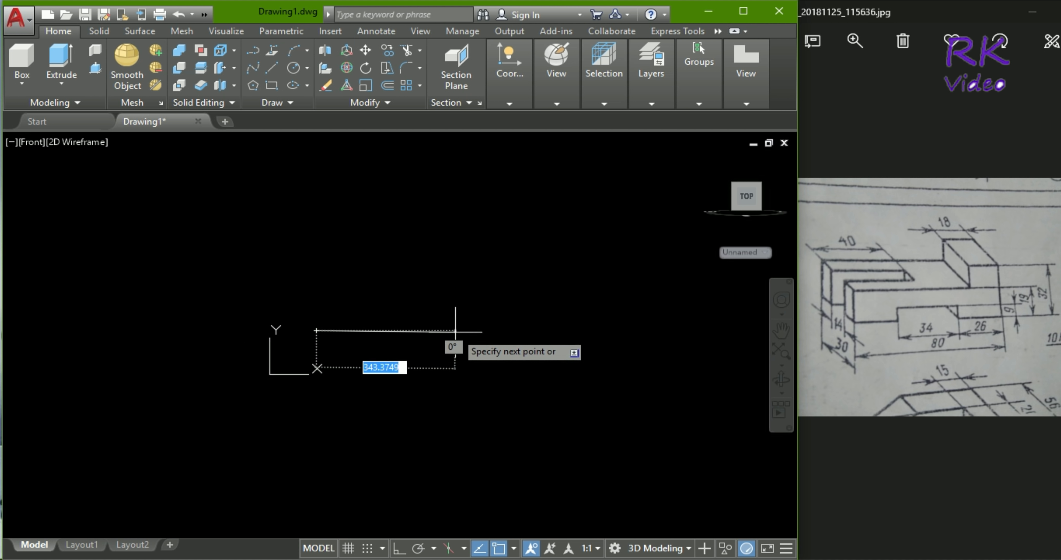
key(F8)
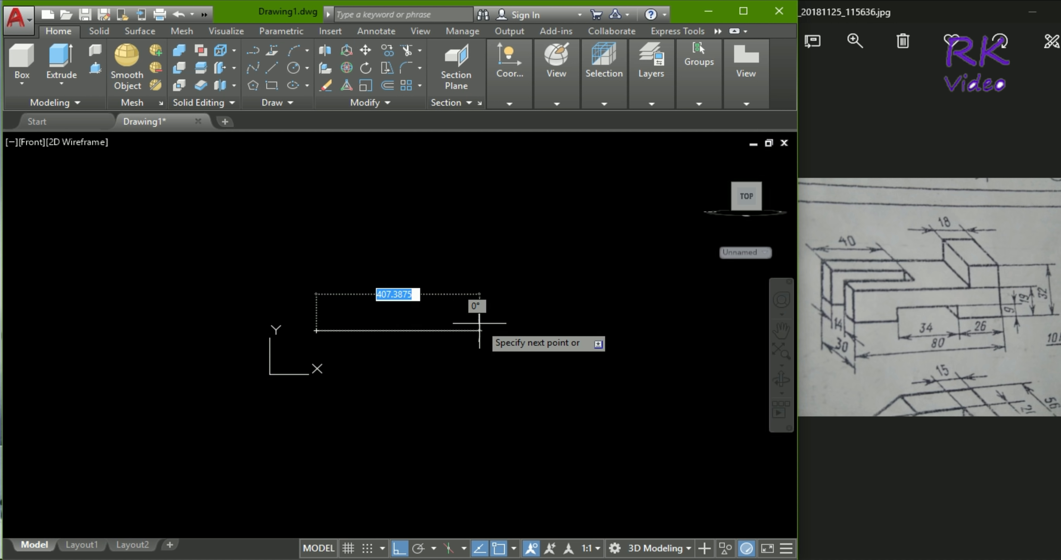
Step: Draw polyline segments 20 across, 9 up, 34 across, and 9 down
text(20)
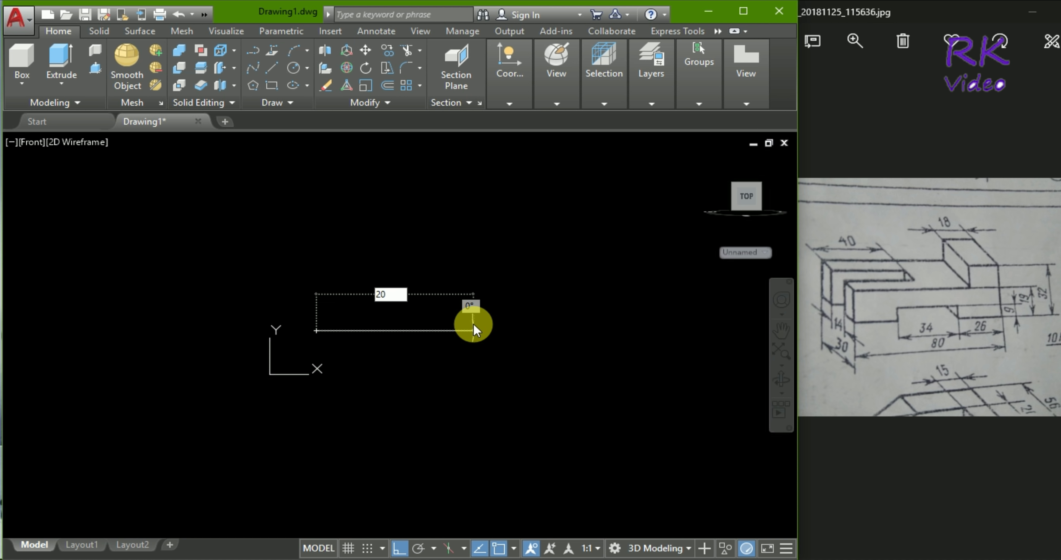
key(Return)
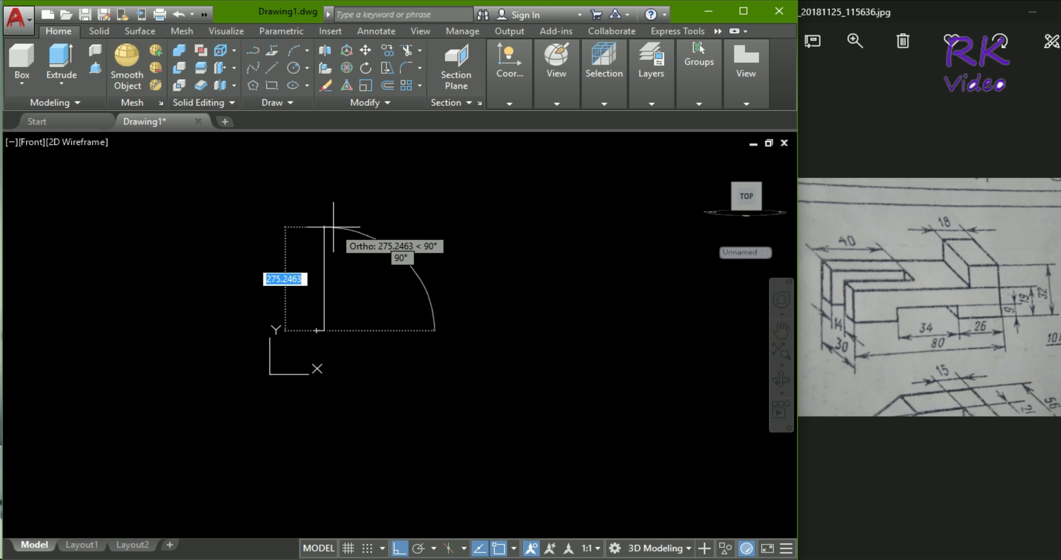
text(9)
key(Return)
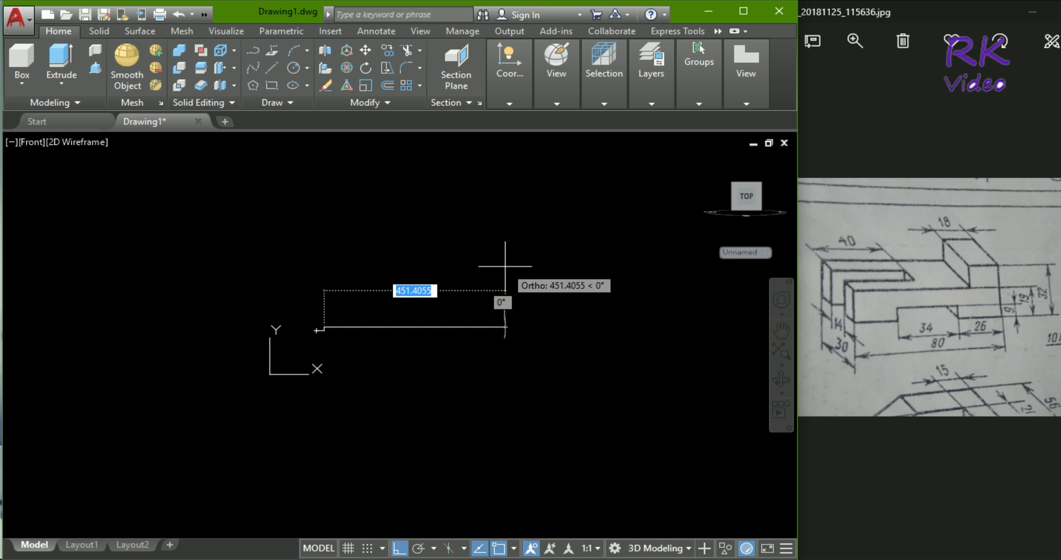
text(34)
key(Return)
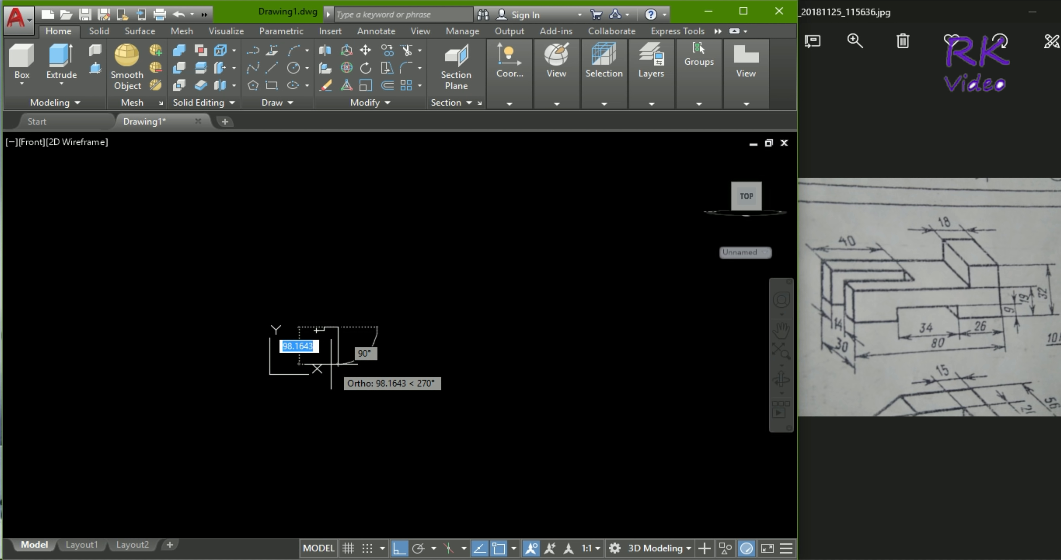
text(9)
key(Return)
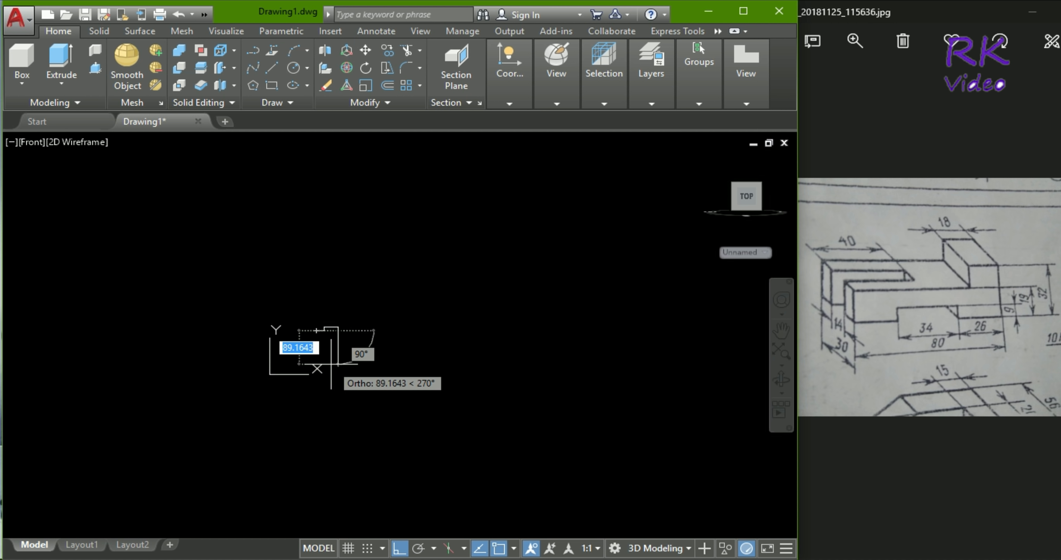
Step: Continue the polyline 26 right, 32 up, and 18 left
text(2)
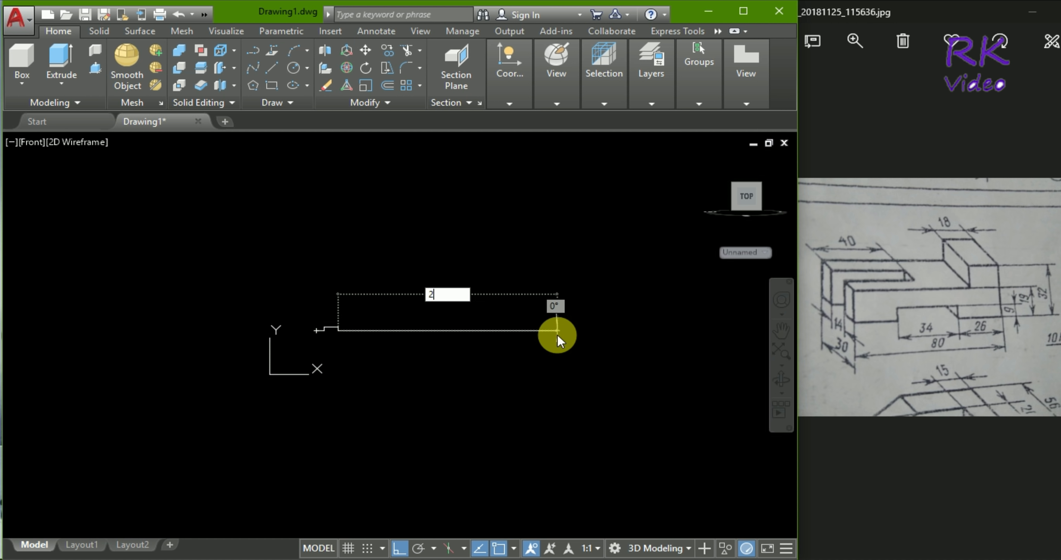
text(6)
key(Return)
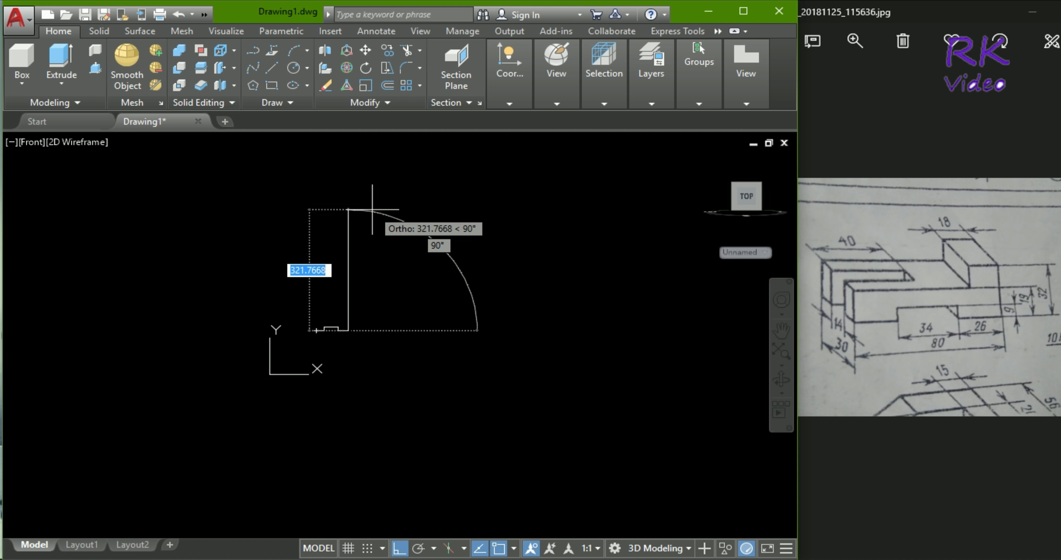
text(32)
key(Return)
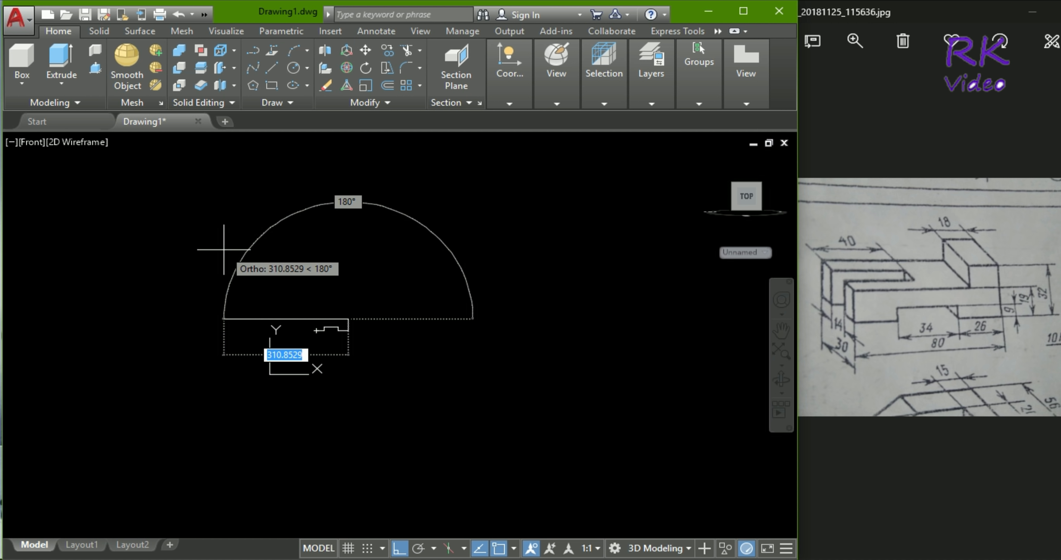
text(18)
key(Return)
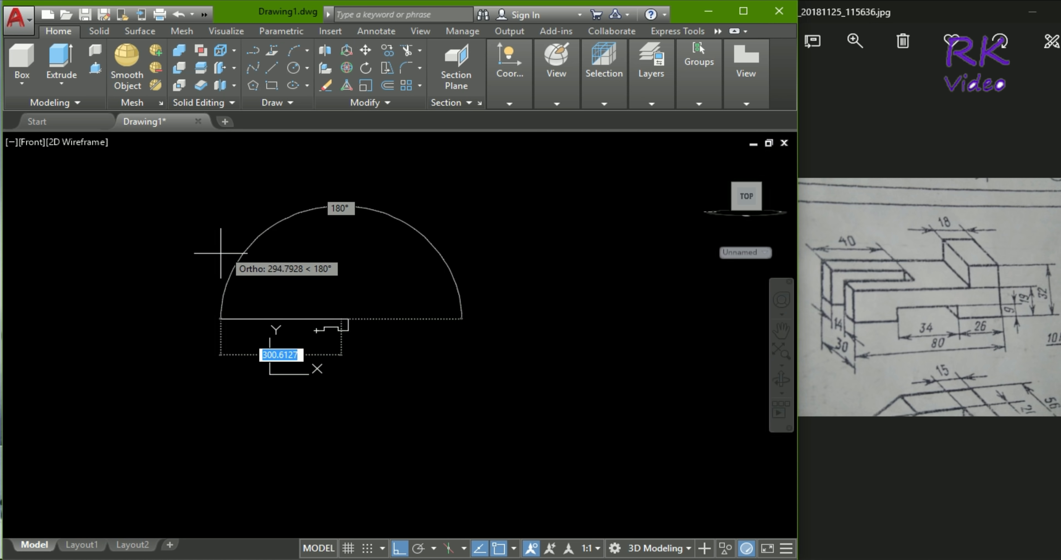
Step: Extend the profile with a 13-unit drop and a 62-unit leftward top edge
scroll(264, 341, down, 3)
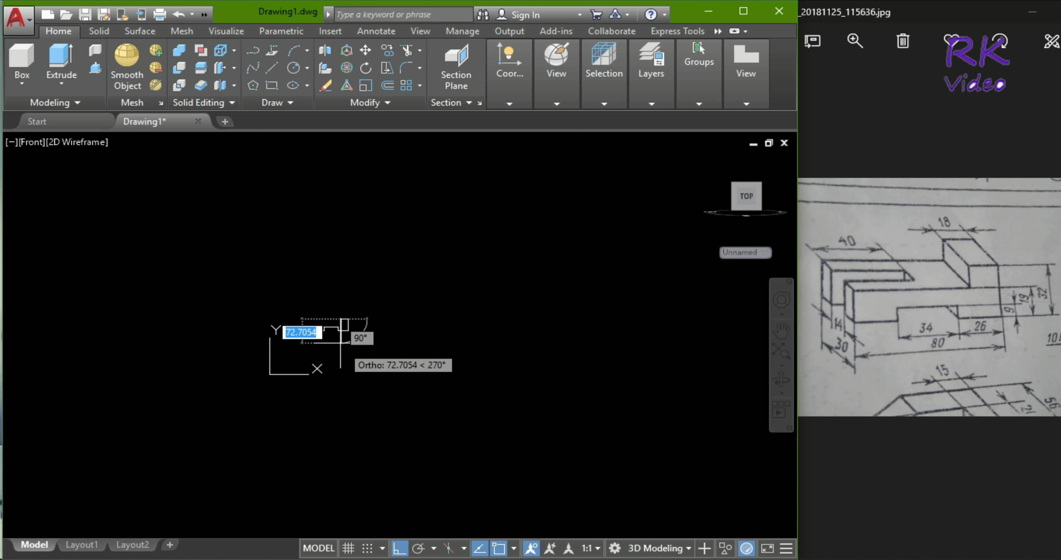
scroll(285, 373, up, 4)
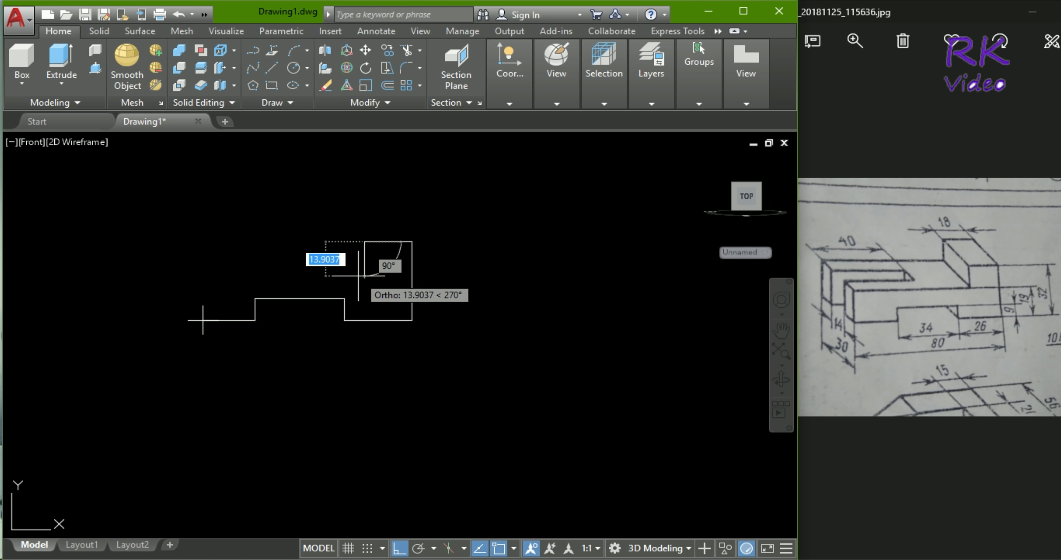
text(13)
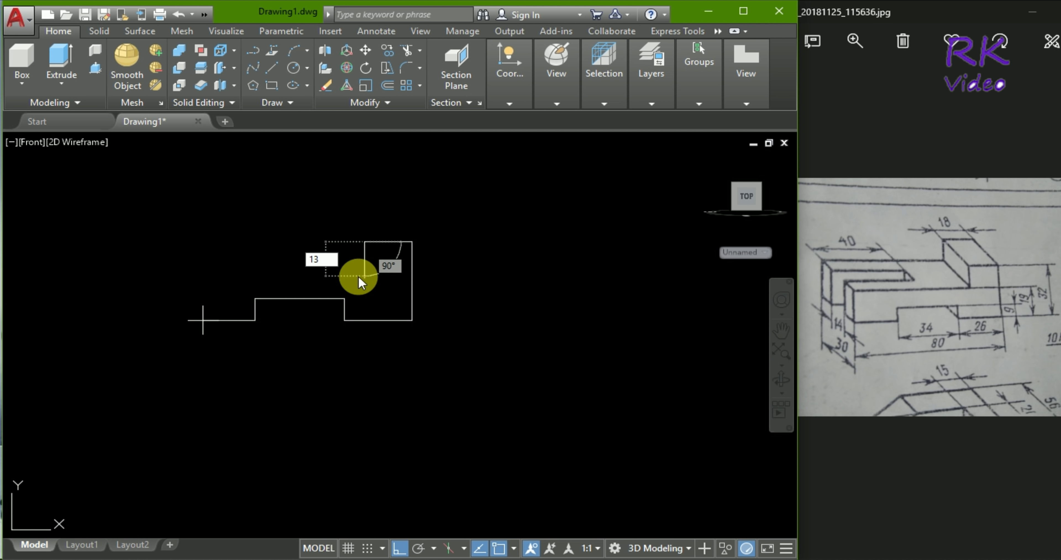
key(Return)
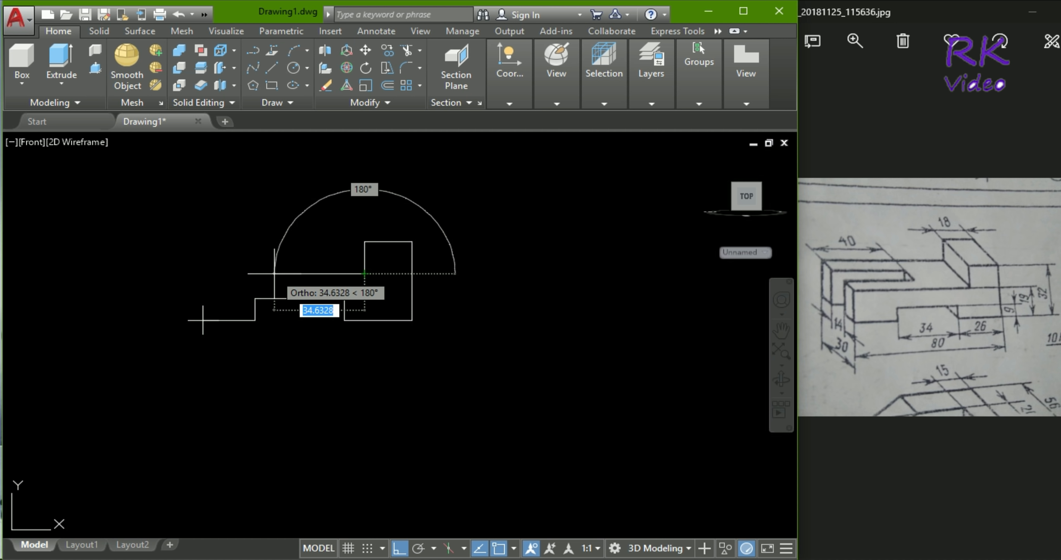
text(62)
key(Return)
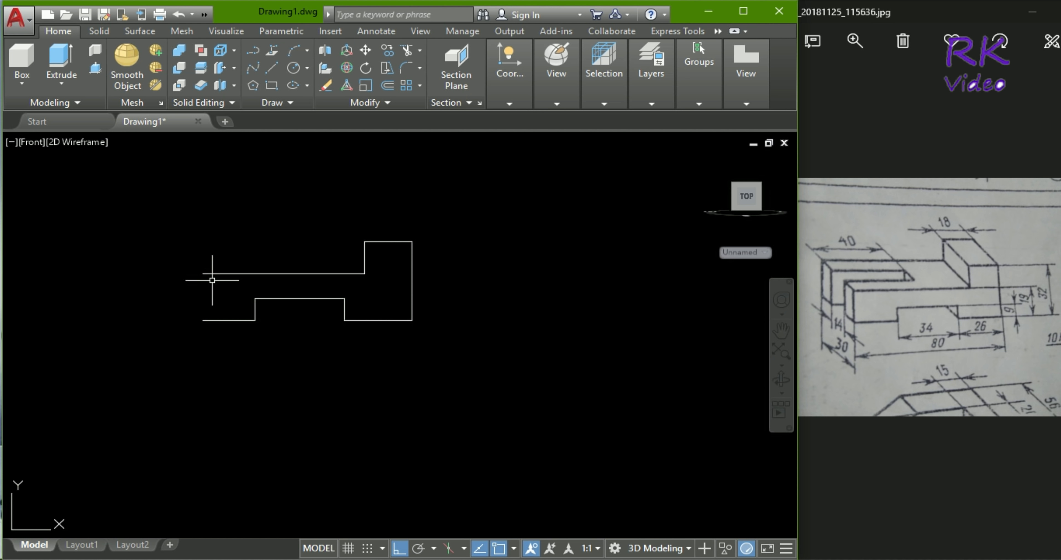
Step: Draw the missing left vertical edge of the profile as a polyline
text(PO)
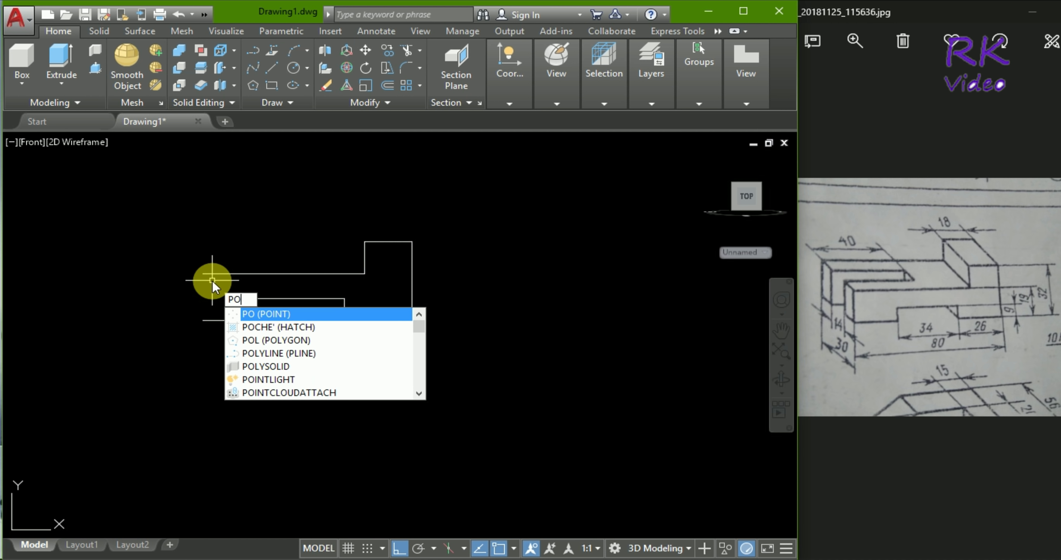
text(L)
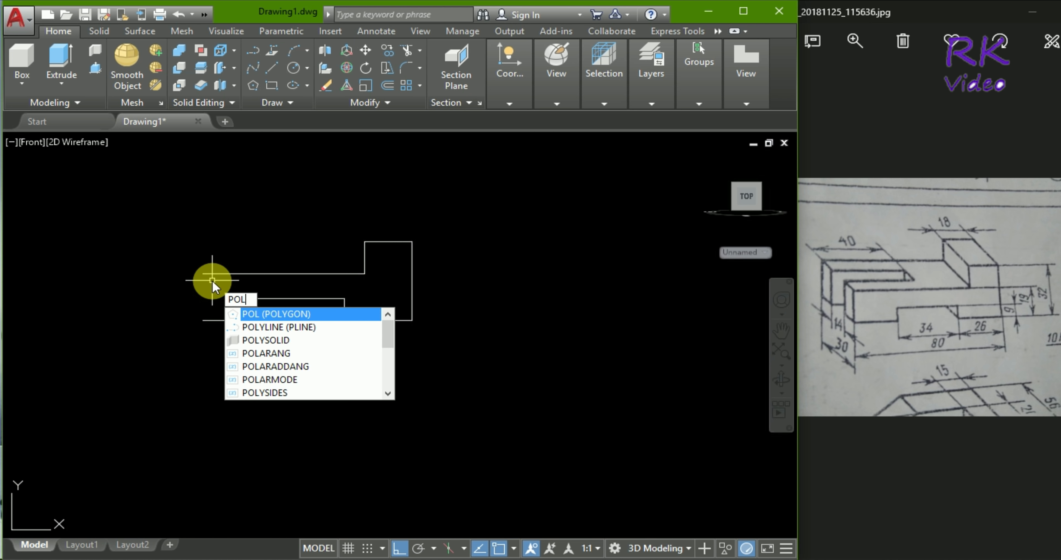
text(YGON)
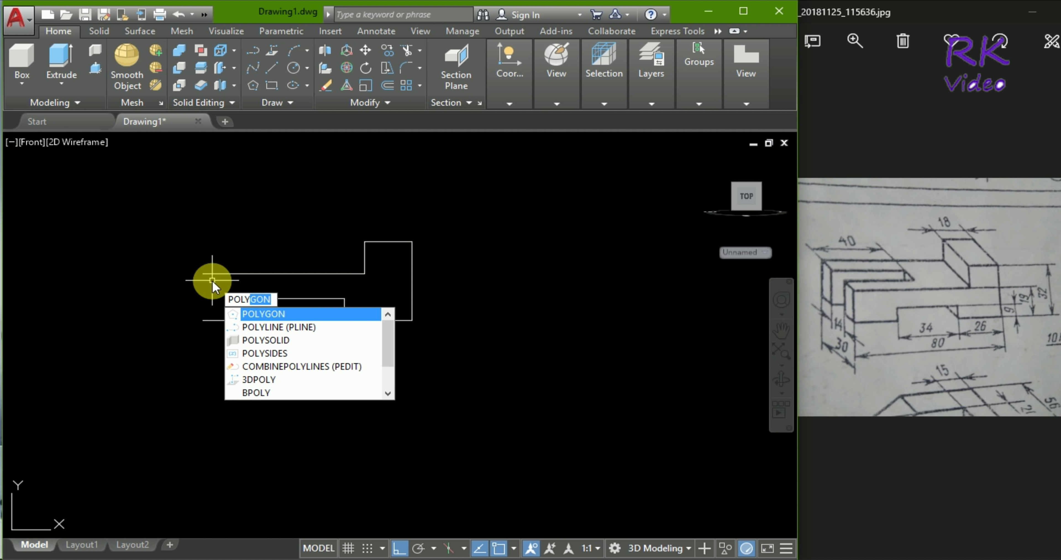
key(Down)
key(Return)
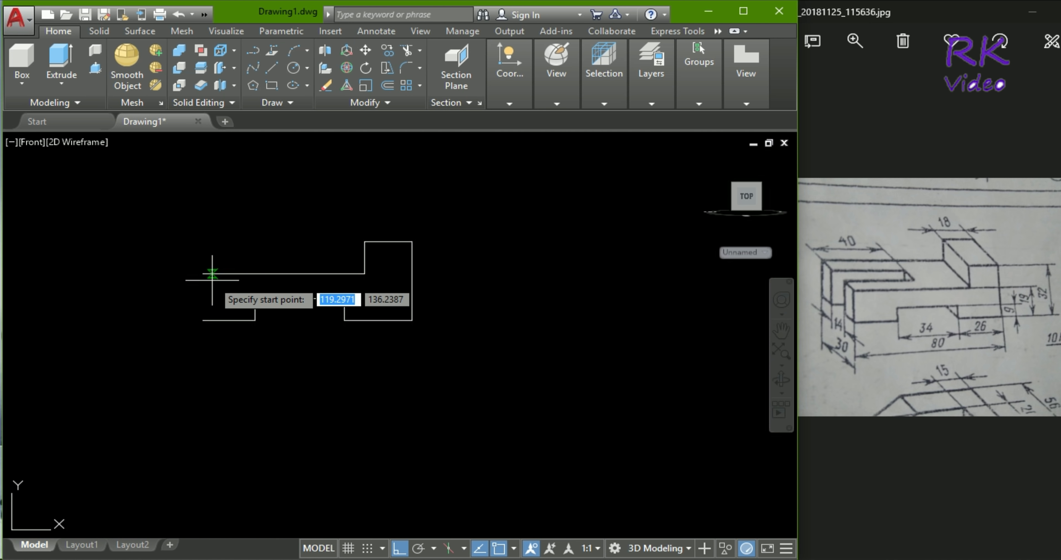
click(203, 320)
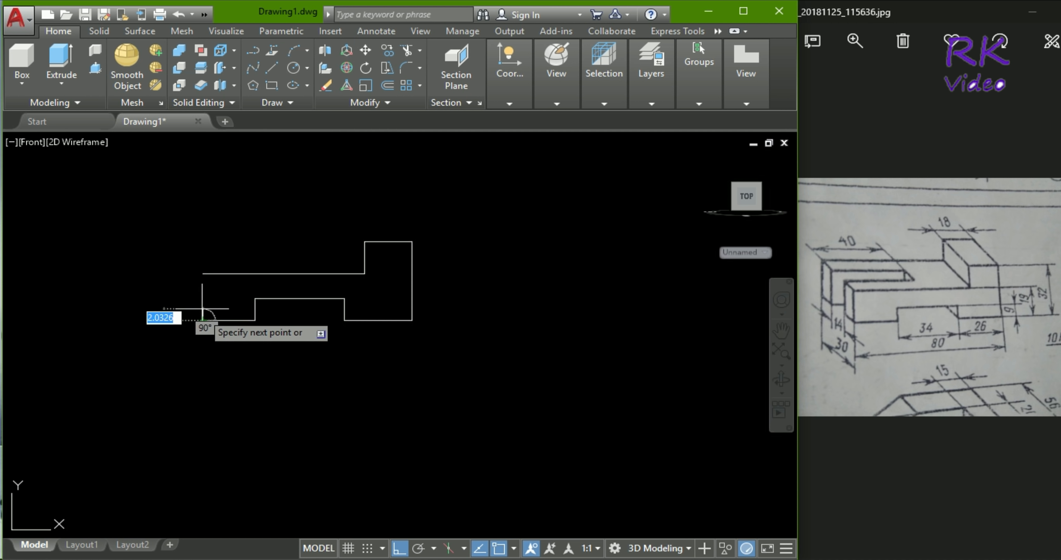
click(202, 274)
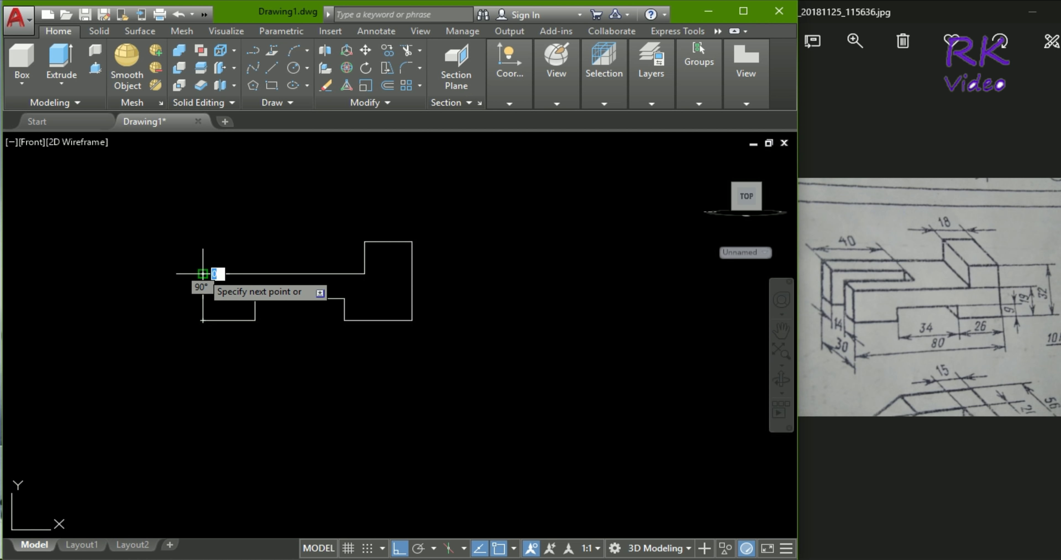
key(Return)
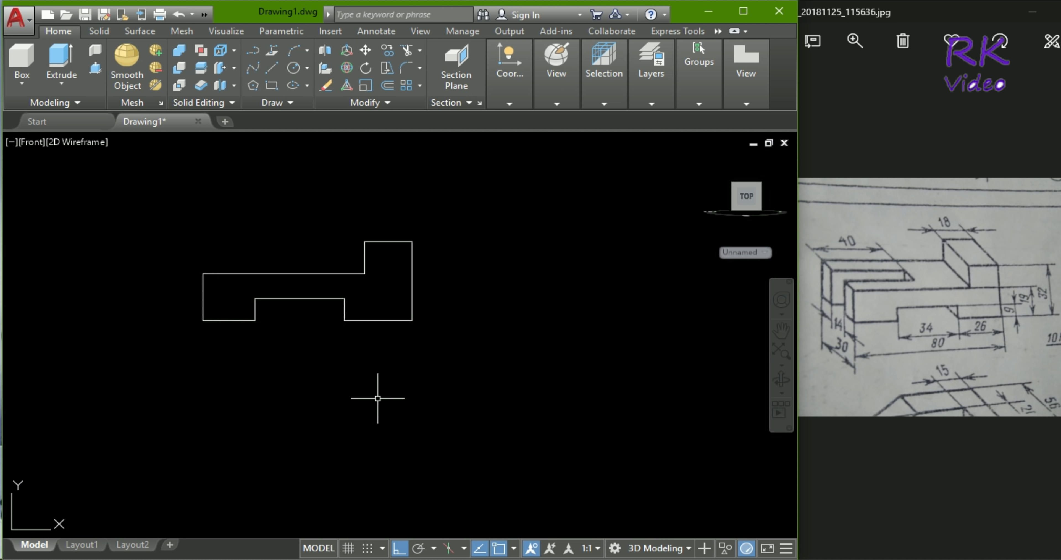
Step: Join all the outline segments into one closed polyline
text(j)
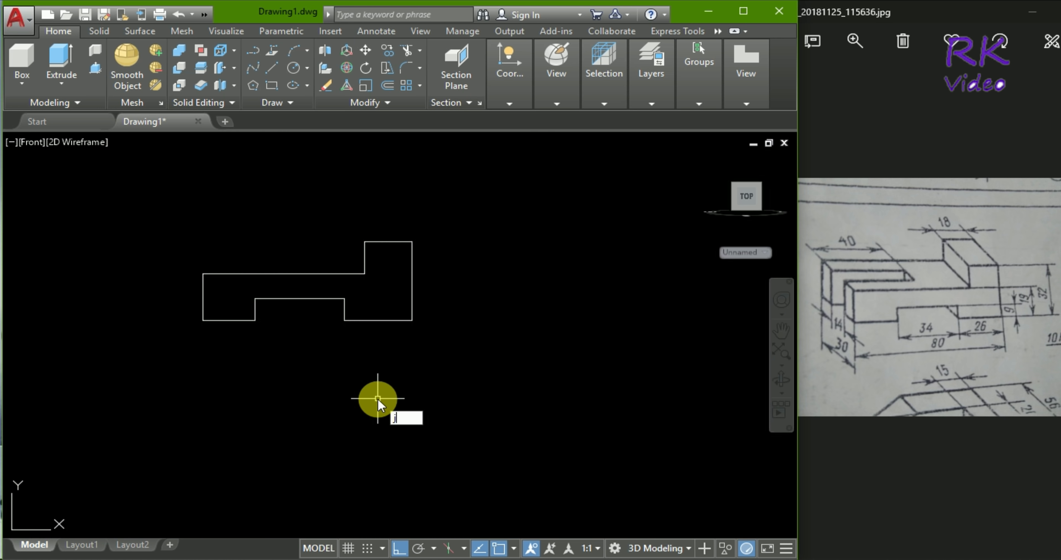
key(Return)
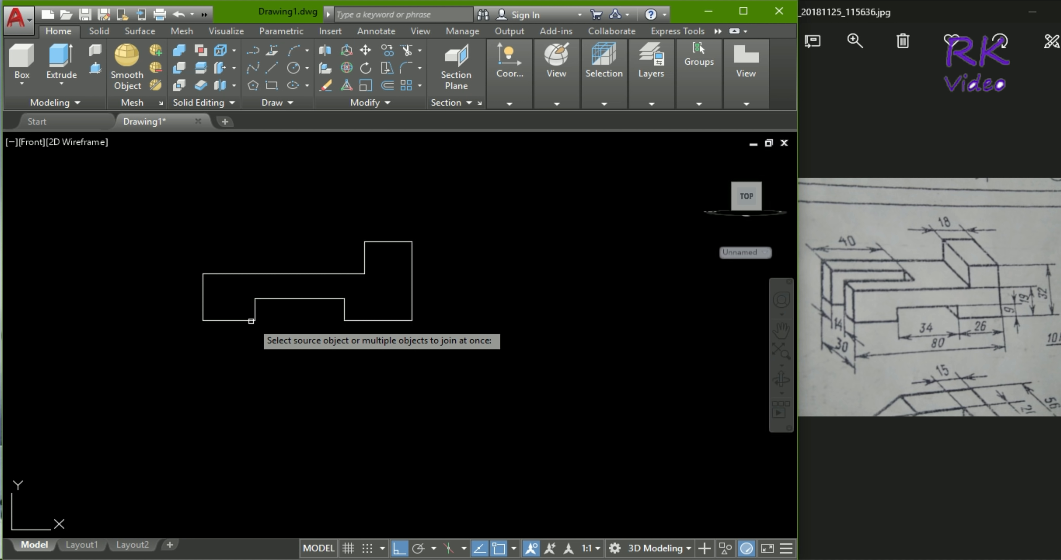
click(249, 320)
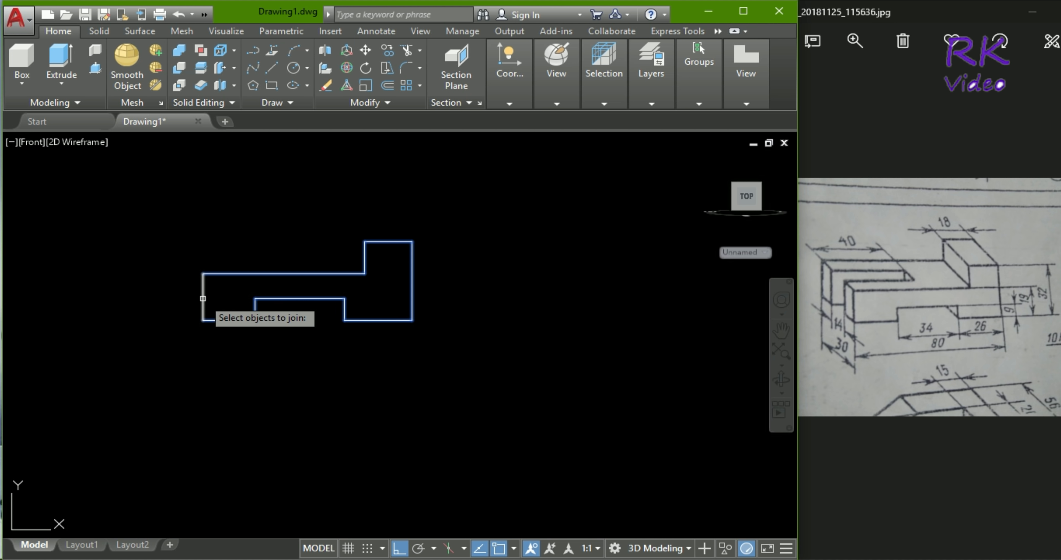
key(Return)
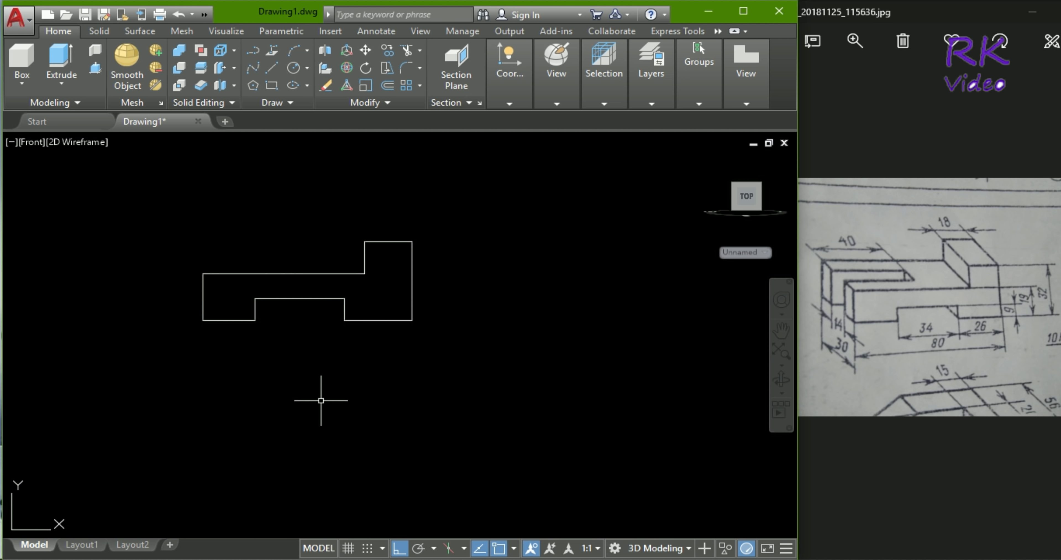
Step: Start an extrusion of the closed stepped profile, selecting it with a crossing window
text(EXT)
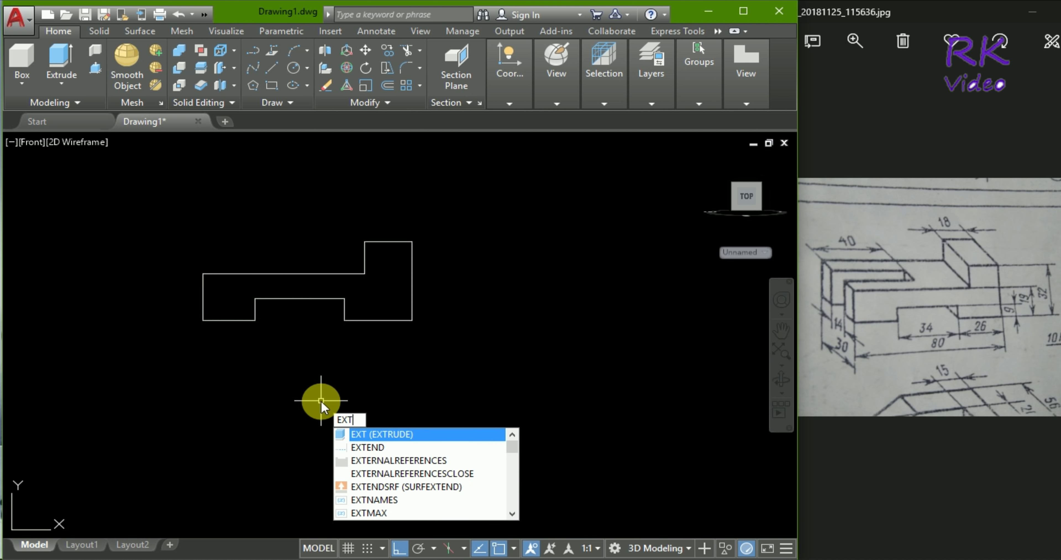
key(Return)
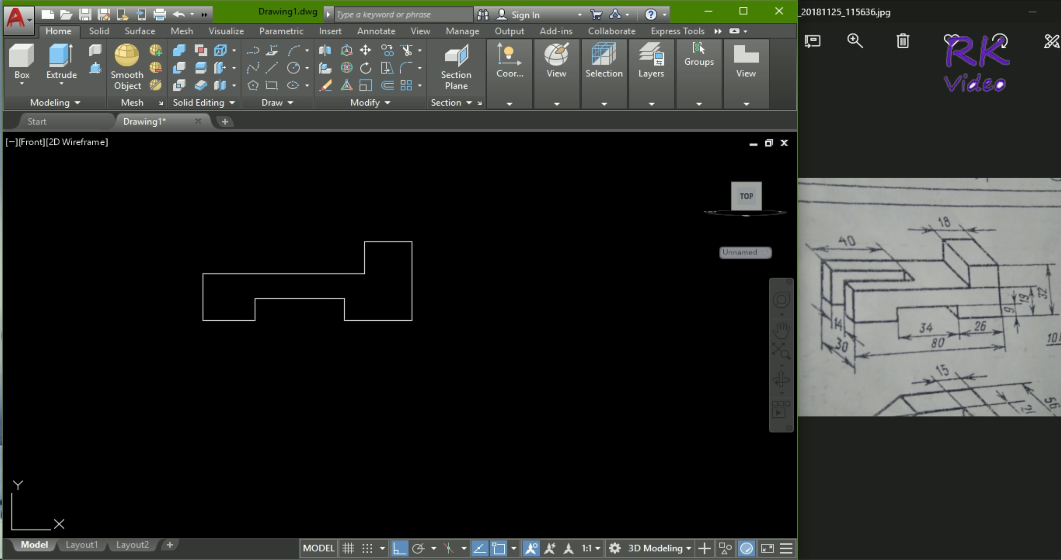
click(446, 373)
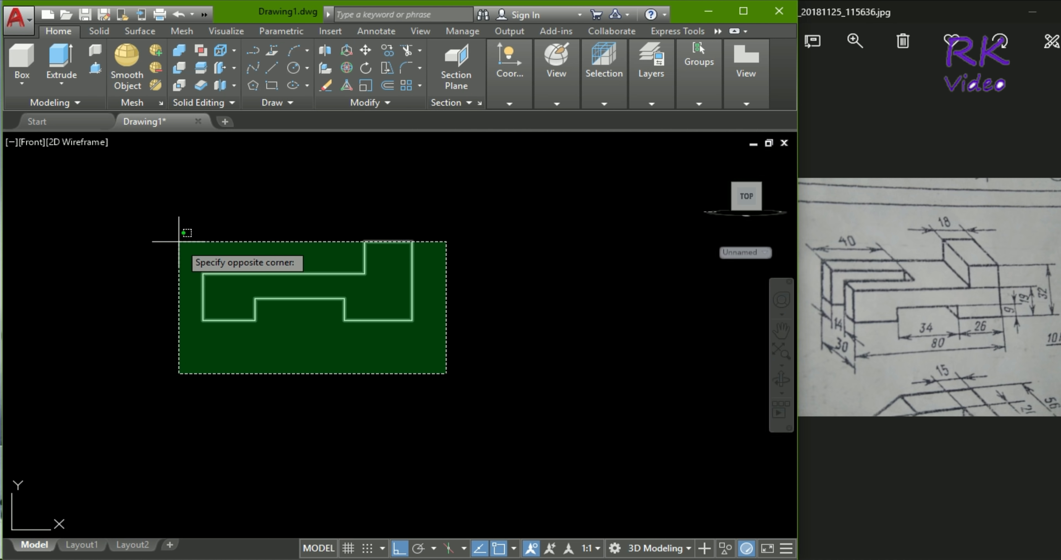
click(152, 202)
right_click(152, 204)
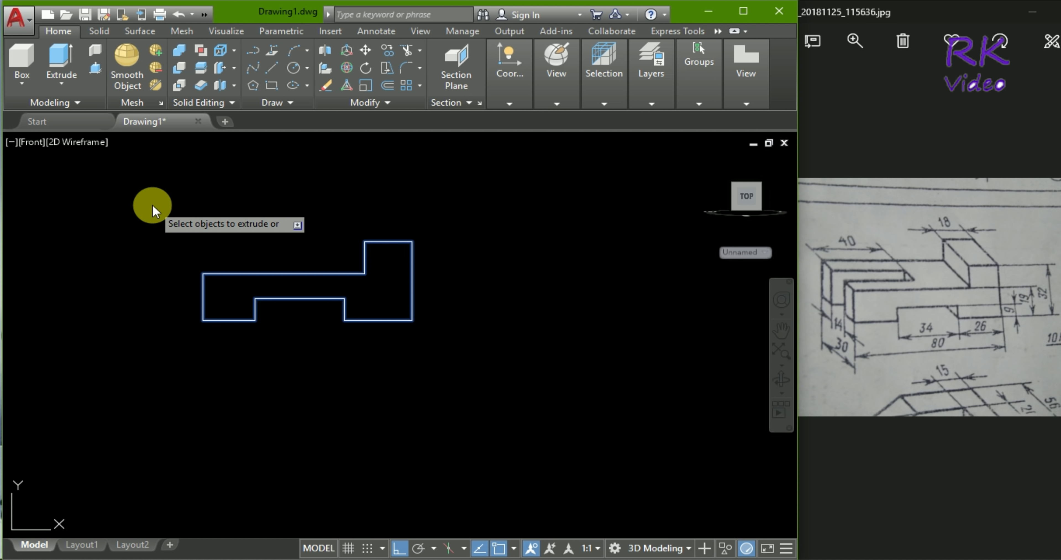
click(165, 215)
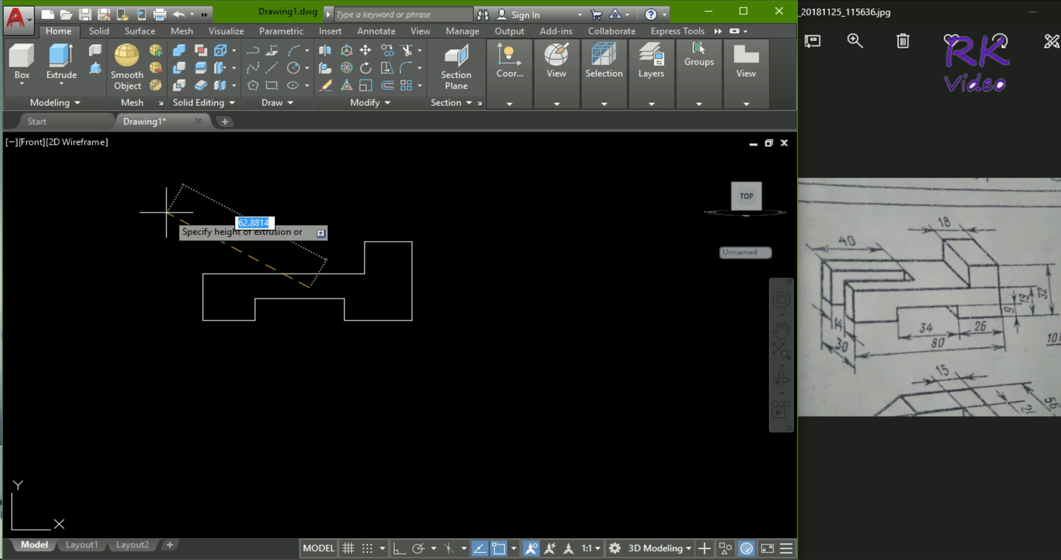
Step: Show the block in SW Isometric view with Shaded style and orbit it
click(31, 141)
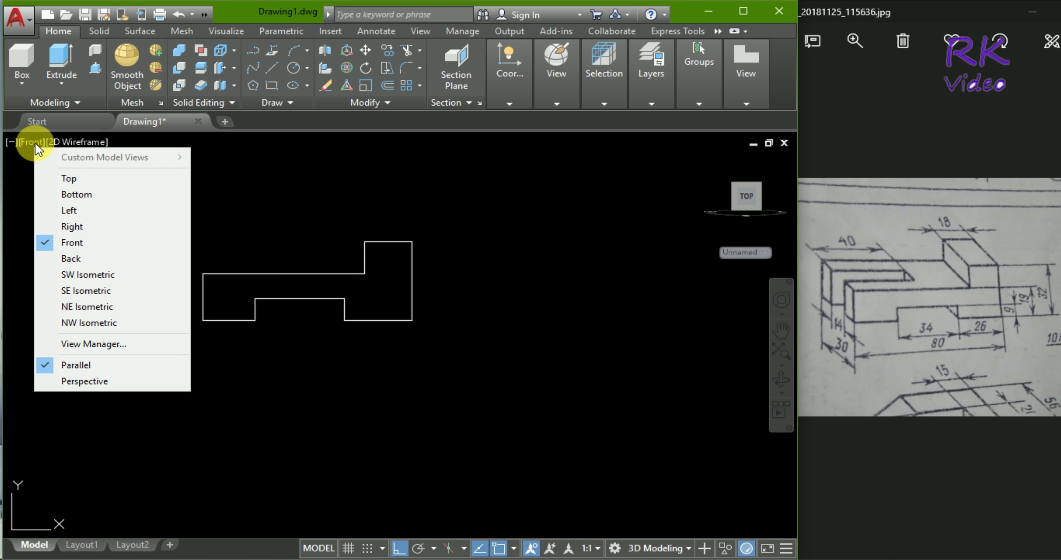
click(86, 275)
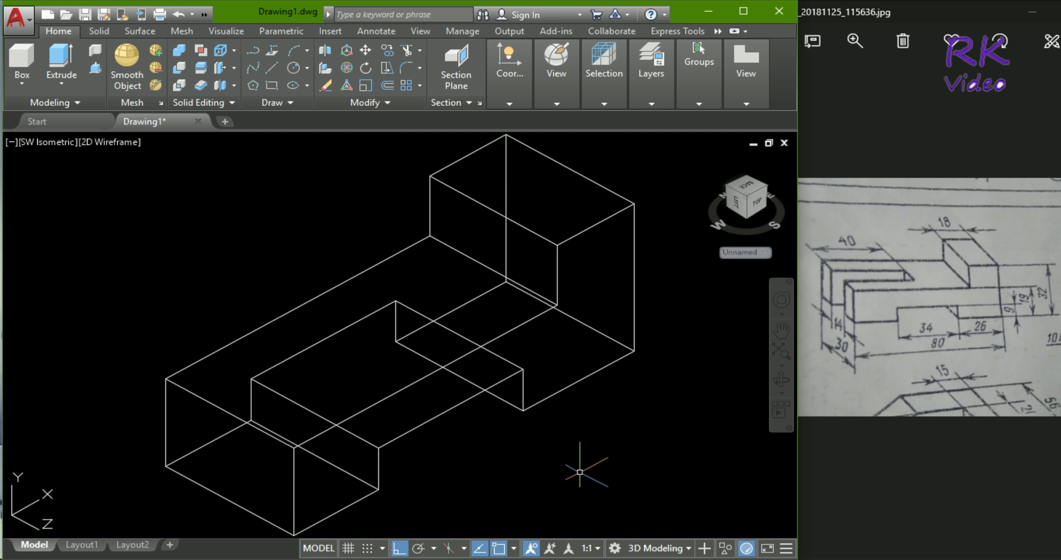
click(109, 144)
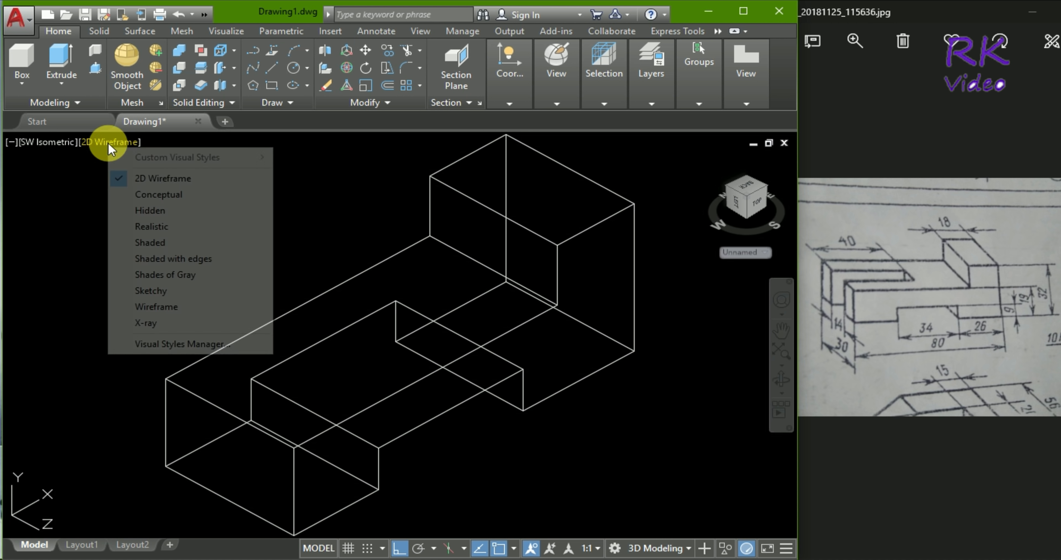
click(135, 243)
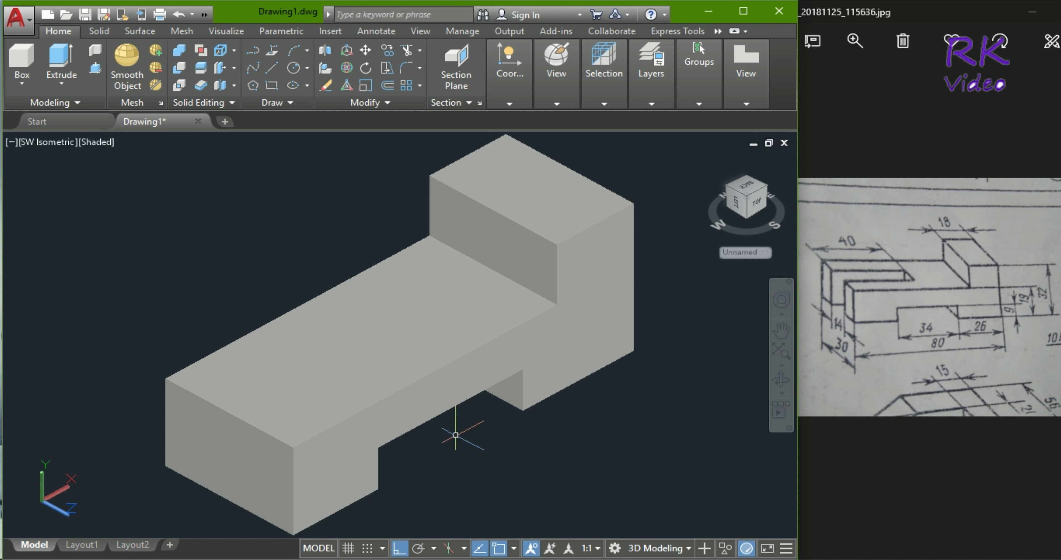
scroll(439, 429, down, 3)
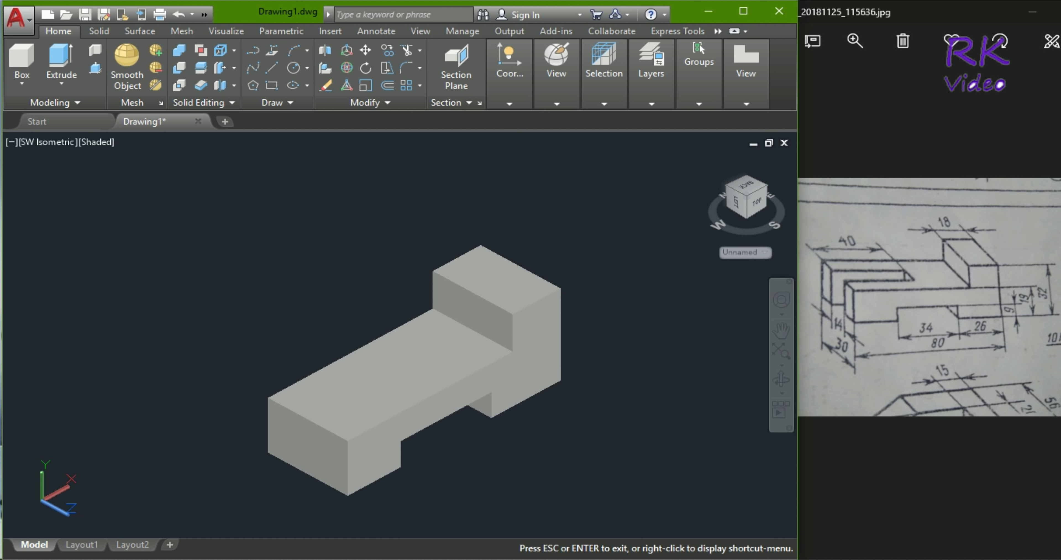
mouse_move(593, 453)
shift+middle_down()
mouse_move(514, 468)
mouse_move(525, 386)
mouse_move(575, 398)
mouse_move(596, 473)
mouse_move(497, 490)
mouse_move(552, 478)
mouse_move(527, 491)
mouse_move(542, 496)
shift+middle_up()
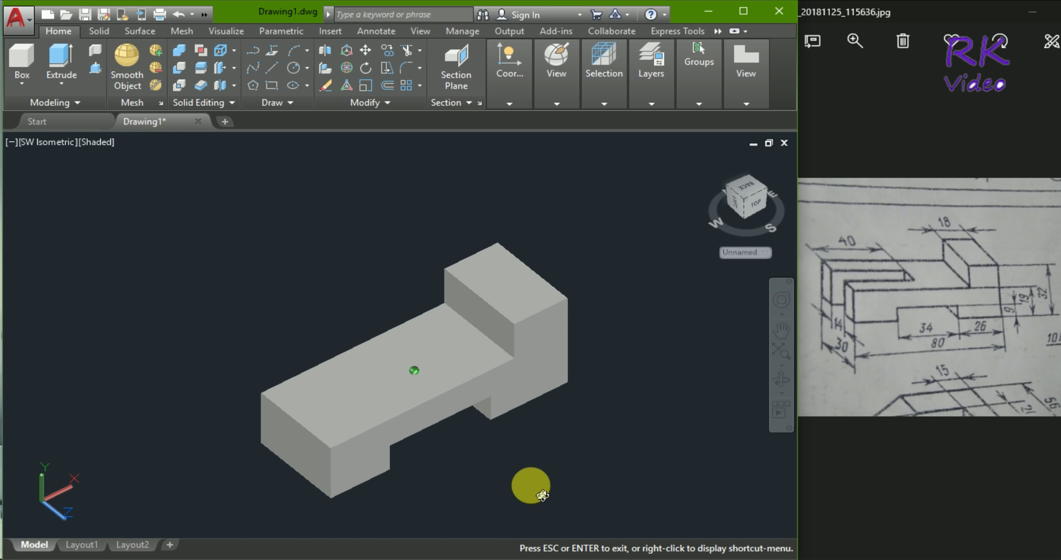
Step: Orbit further, then view the solid from Top in 2D Wireframe
mouse_move(543, 495)
shift+middle_down()
mouse_move(514, 494)
mouse_move(525, 499)
shift+middle_up()
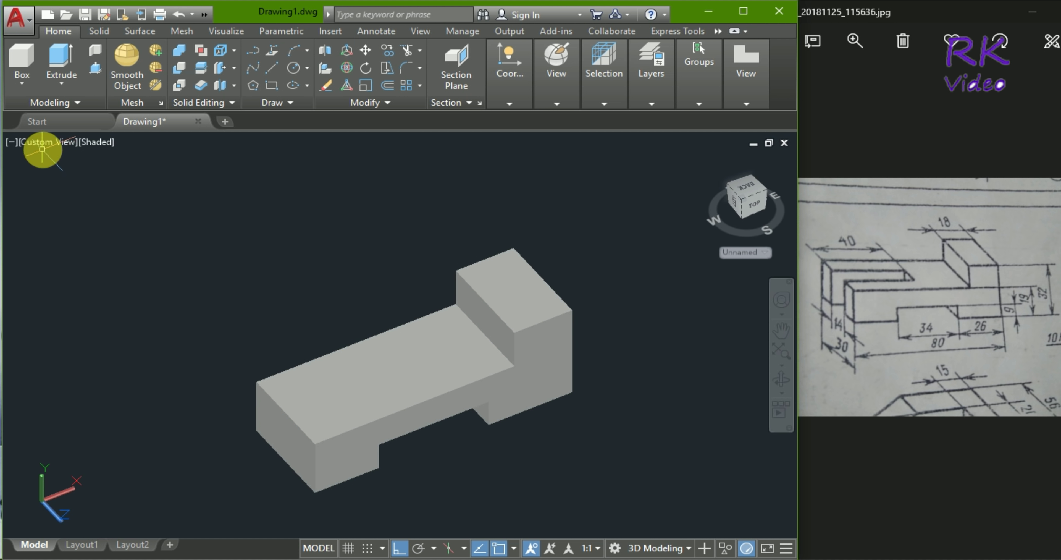
click(47, 142)
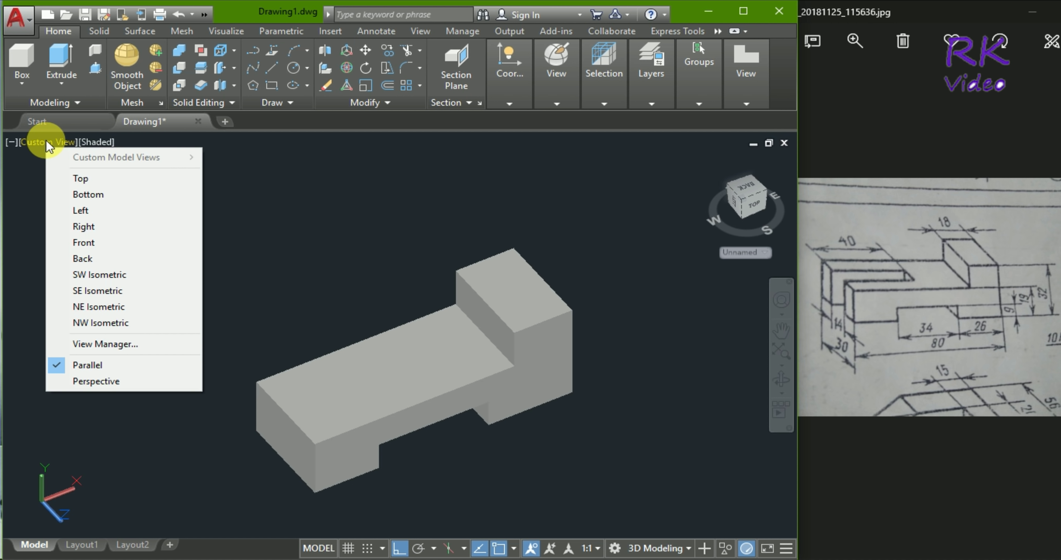
click(67, 186)
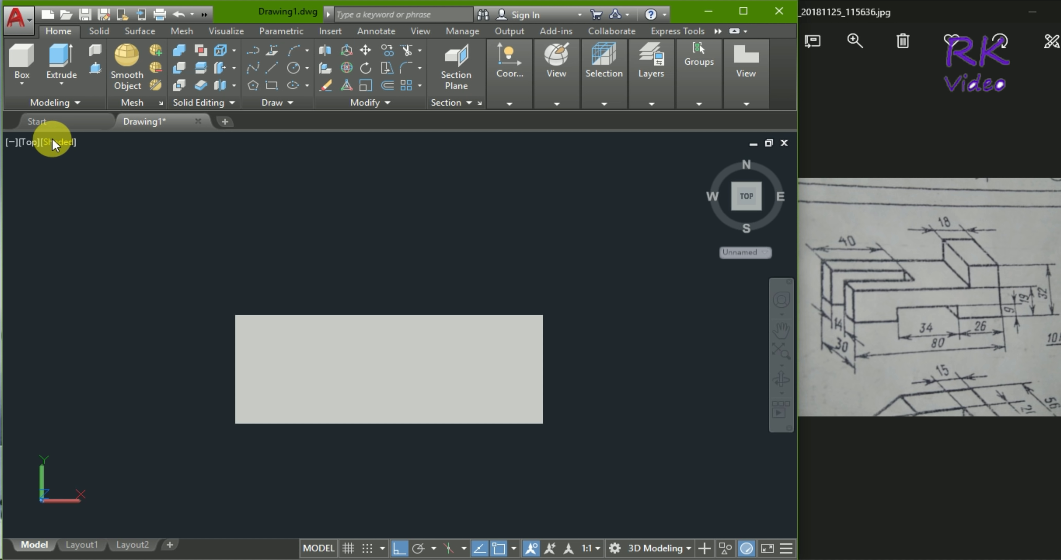
click(52, 139)
click(69, 180)
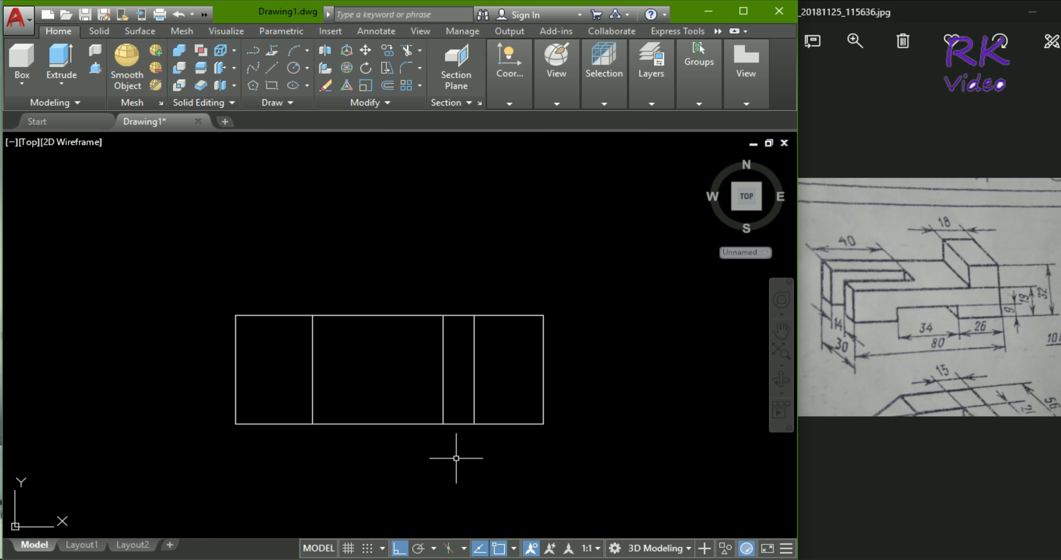
Step: Draw a 40 by 12 rectangle above the block's footprint
text(REC)
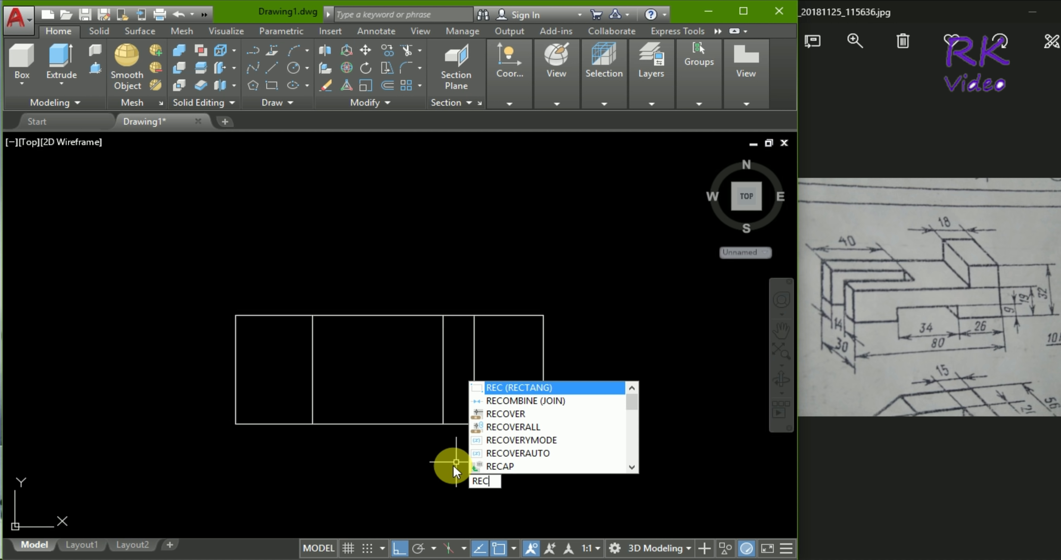
key(Return)
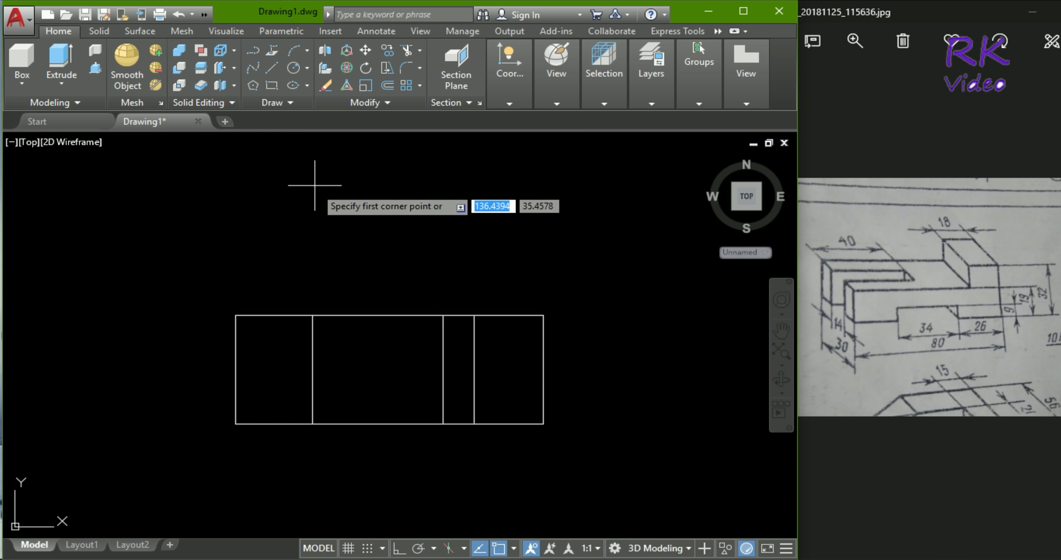
click(315, 179)
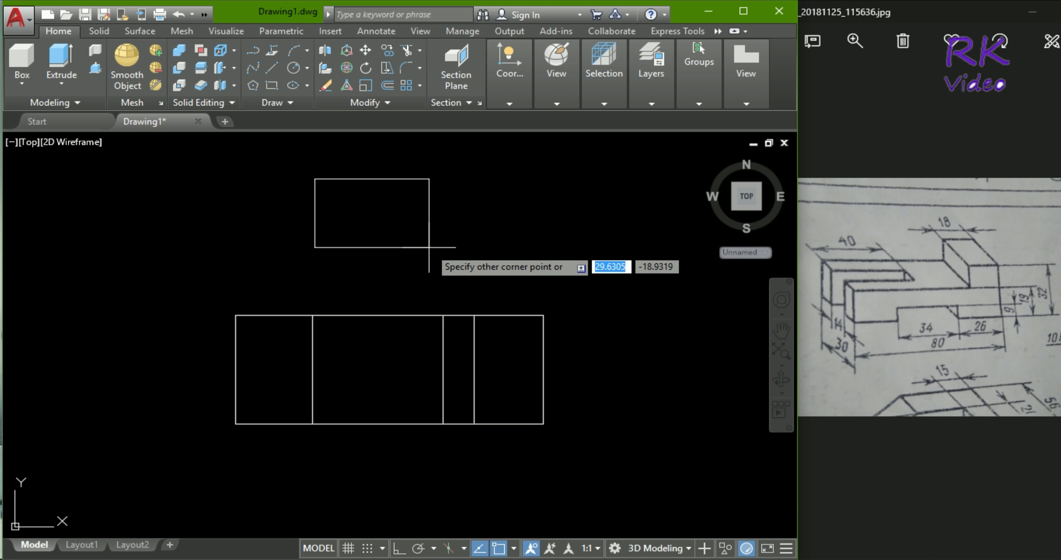
text(40)
key(Tab)
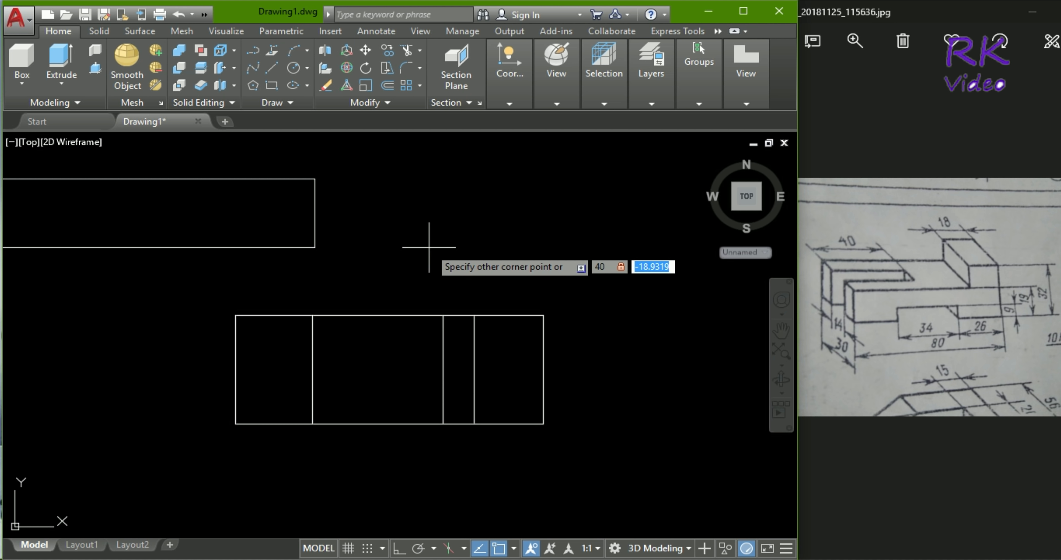
text(12)
key(Return)
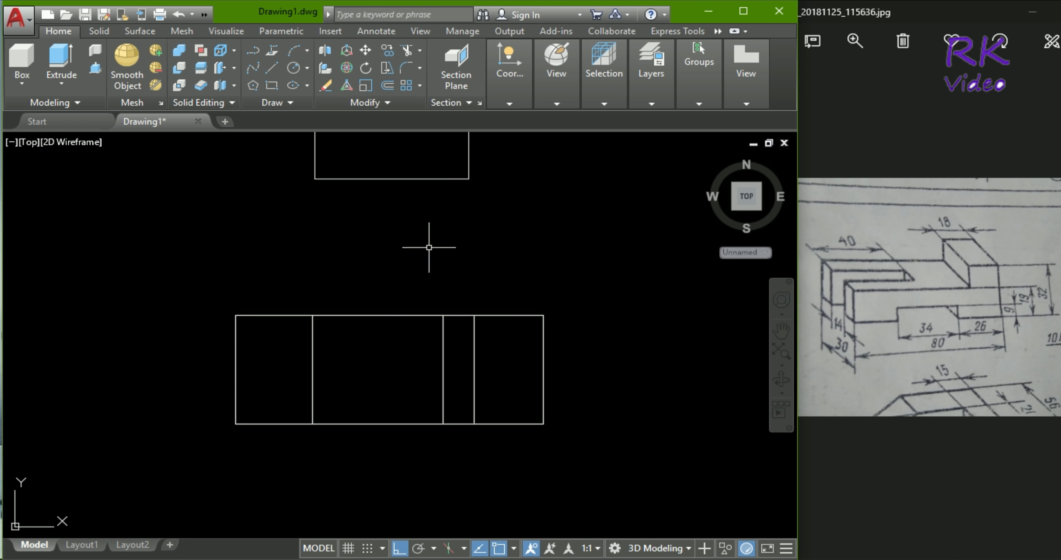
scroll(435, 244, down, 3)
scroll(439, 188, up, 3)
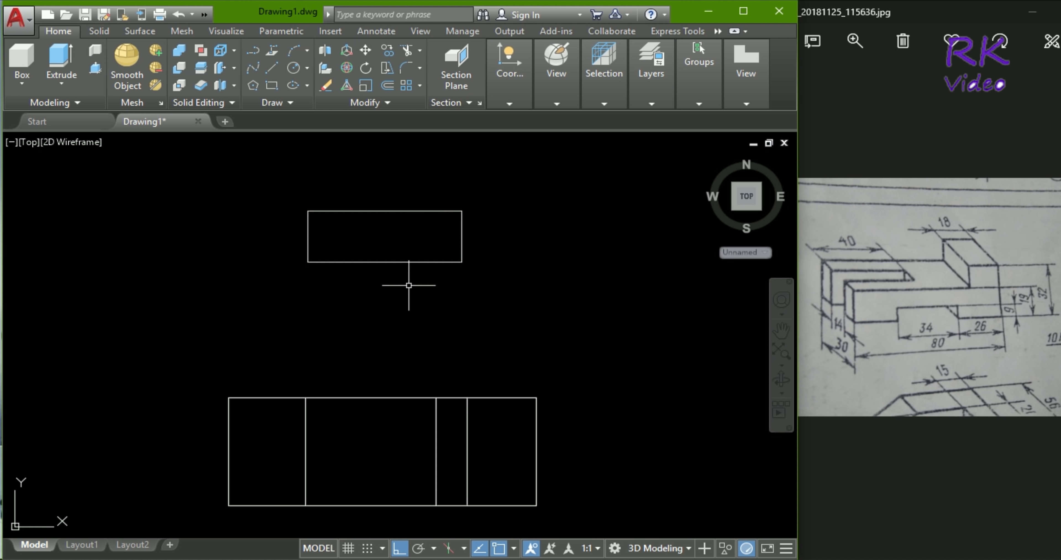
Step: Measure the small rectangle's side and the base's roughly 80-unit width with DIST
text(di)
key(Return)
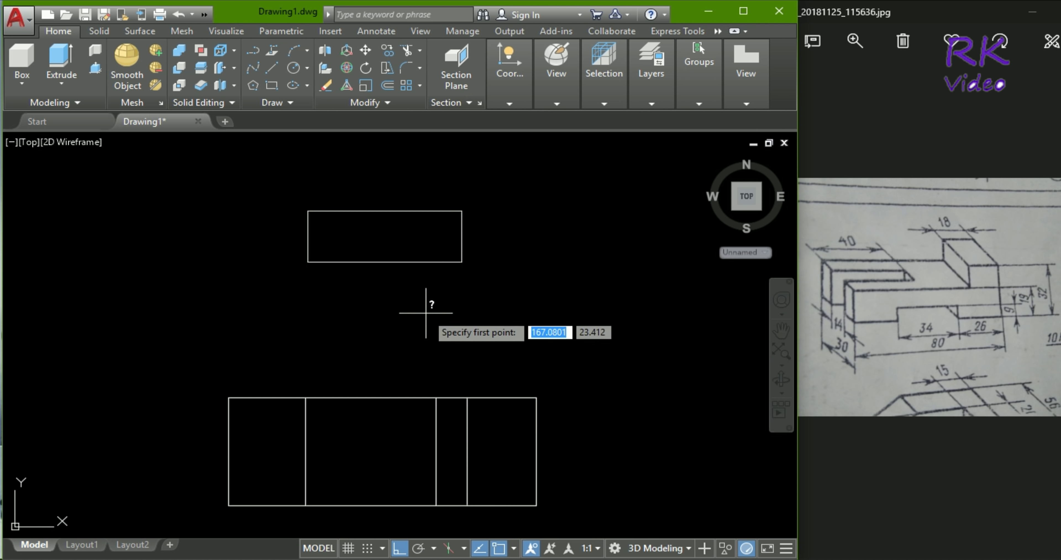
click(308, 262)
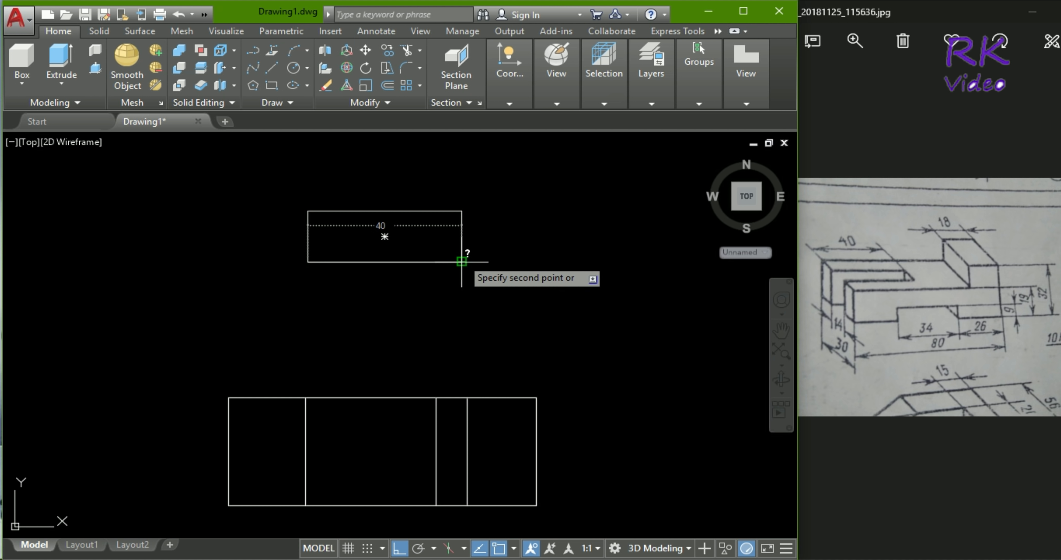
click(308, 211)
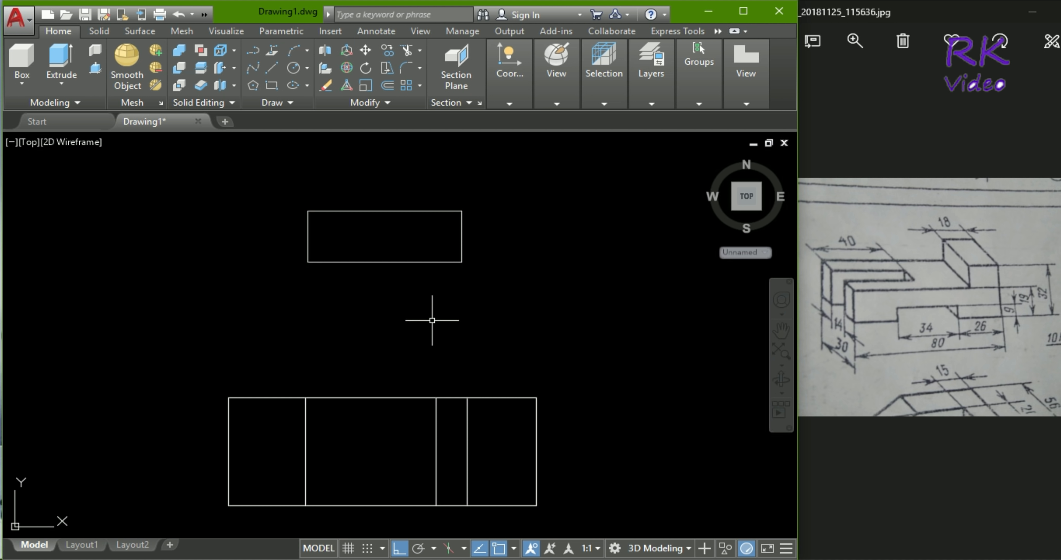
key(Return)
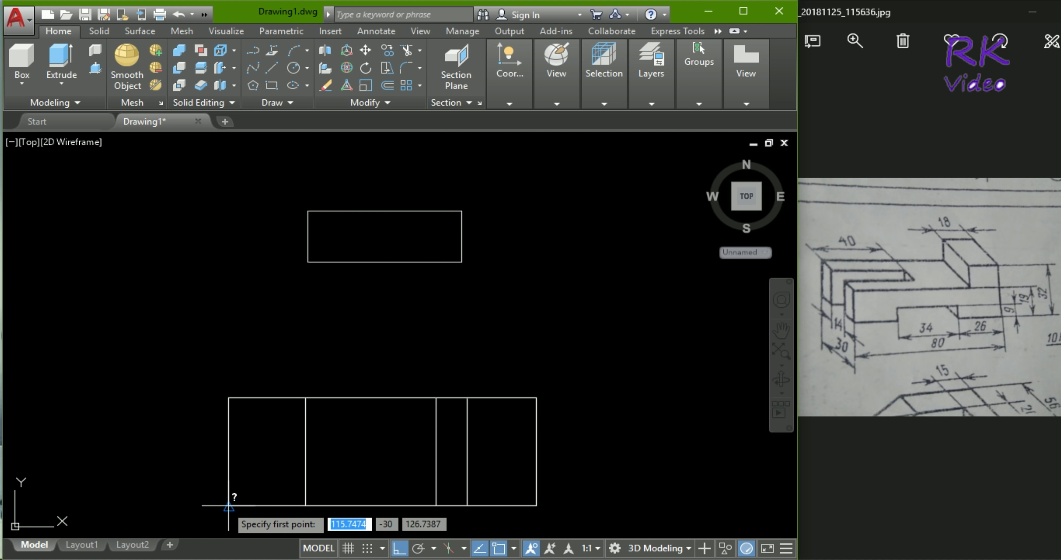
click(229, 505)
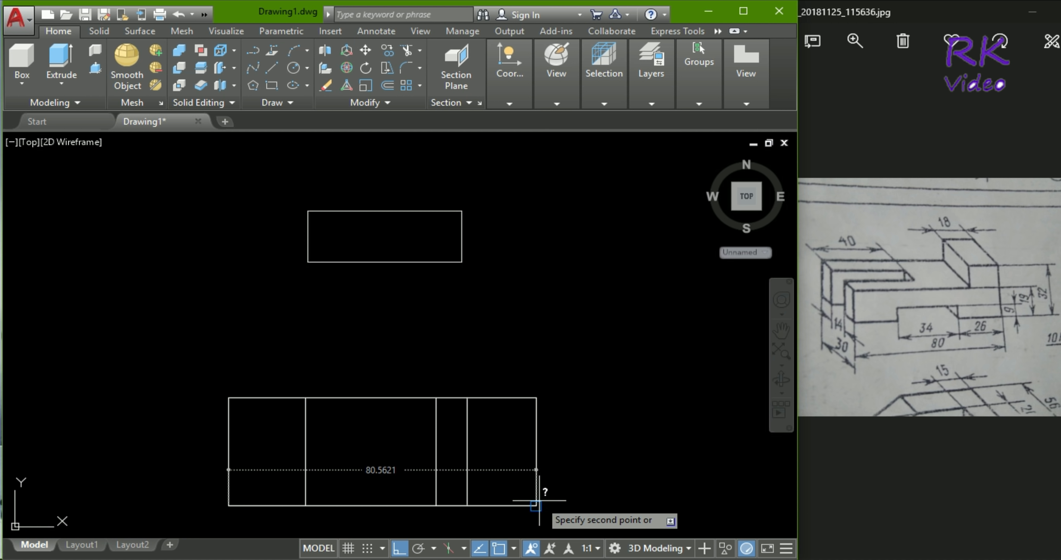
click(536, 505)
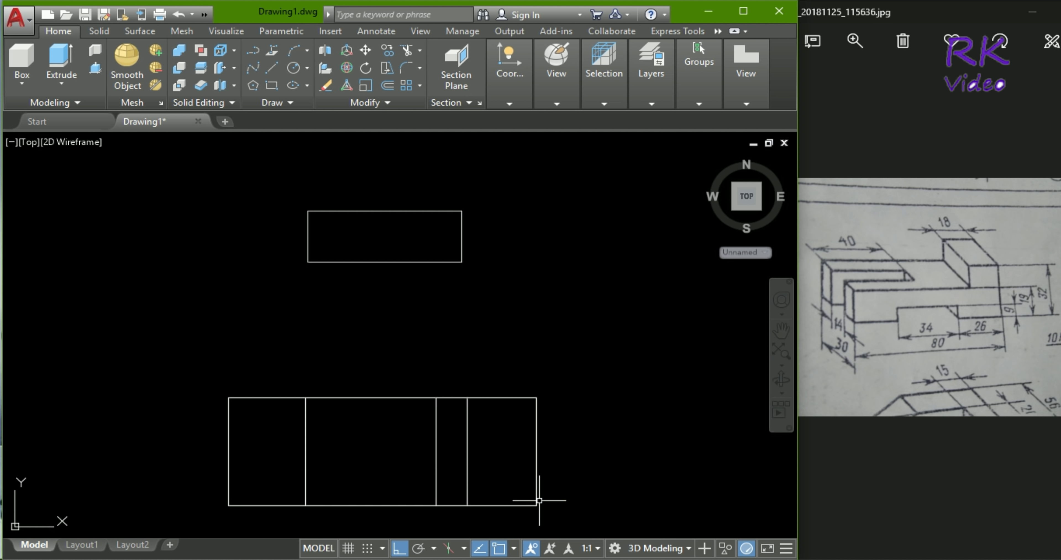
middle_drag(612, 475, 640, 437)
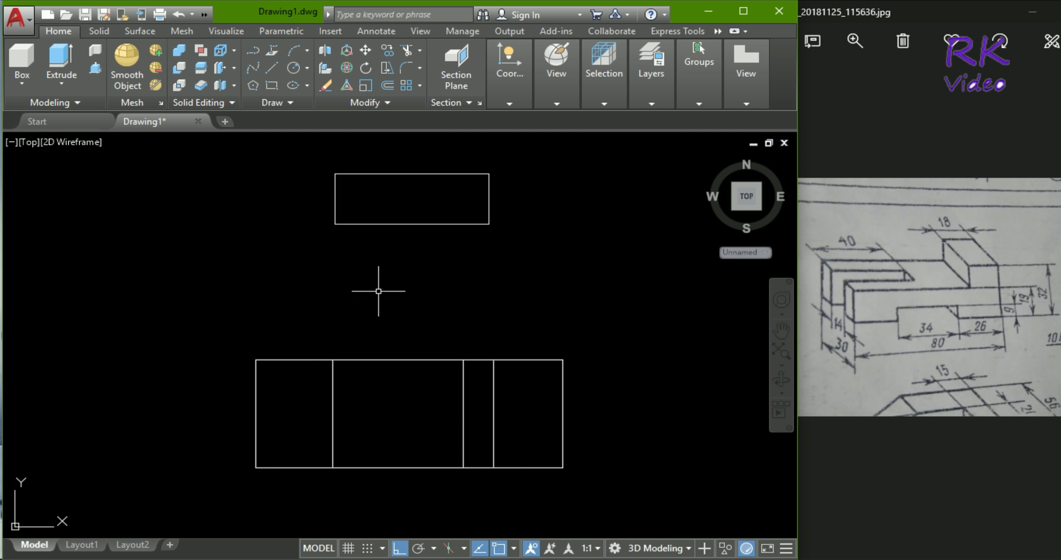
Step: Extrude the upper rectangle 10 units into a solid and select it
text(ex)
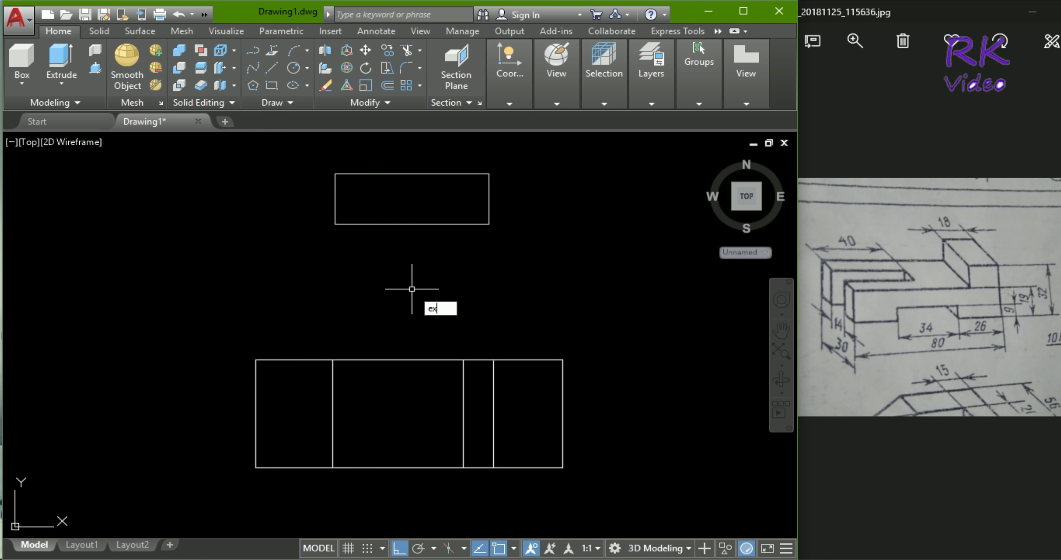
key(Return)
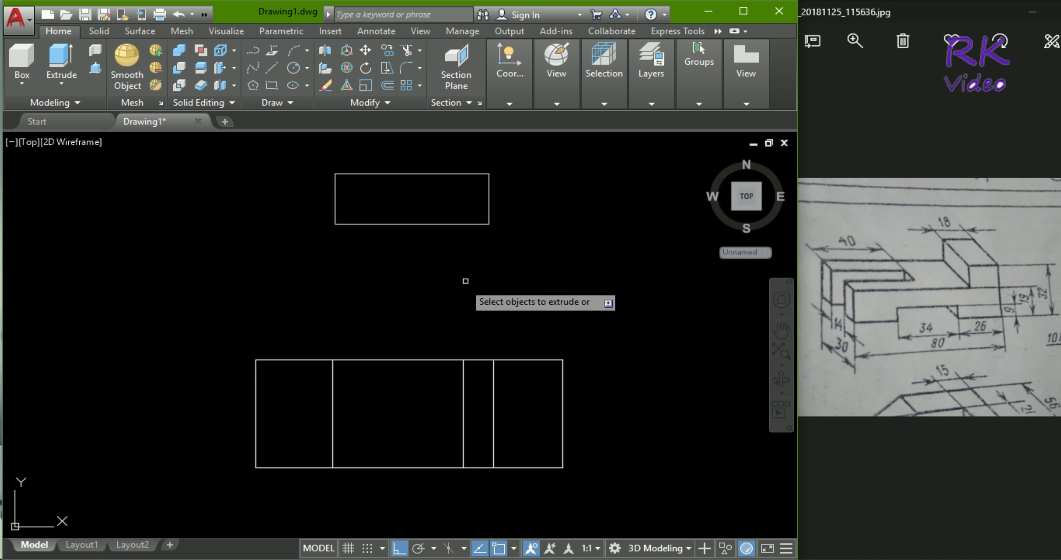
click(536, 260)
click(295, 159)
right_click(278, 231)
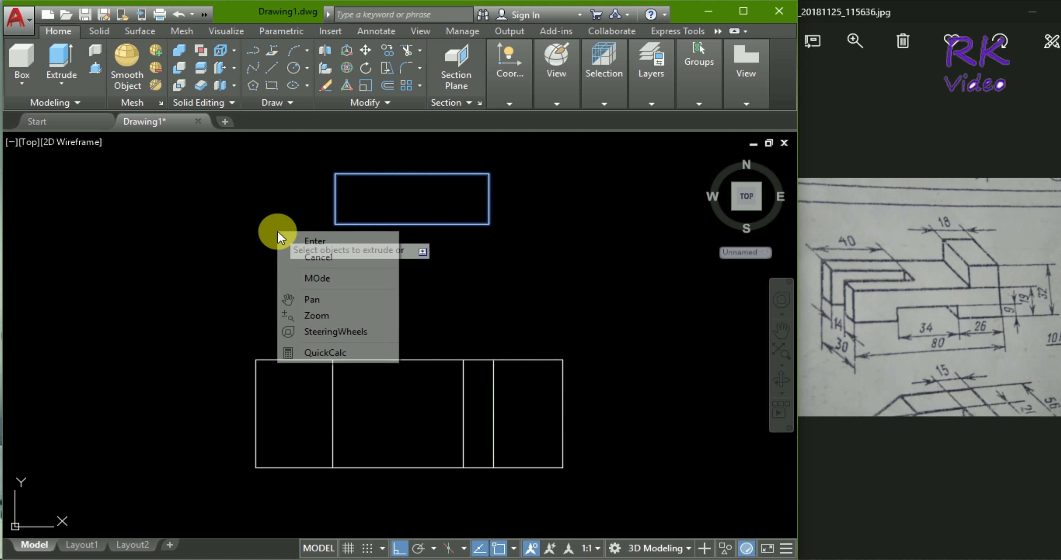
click(285, 237)
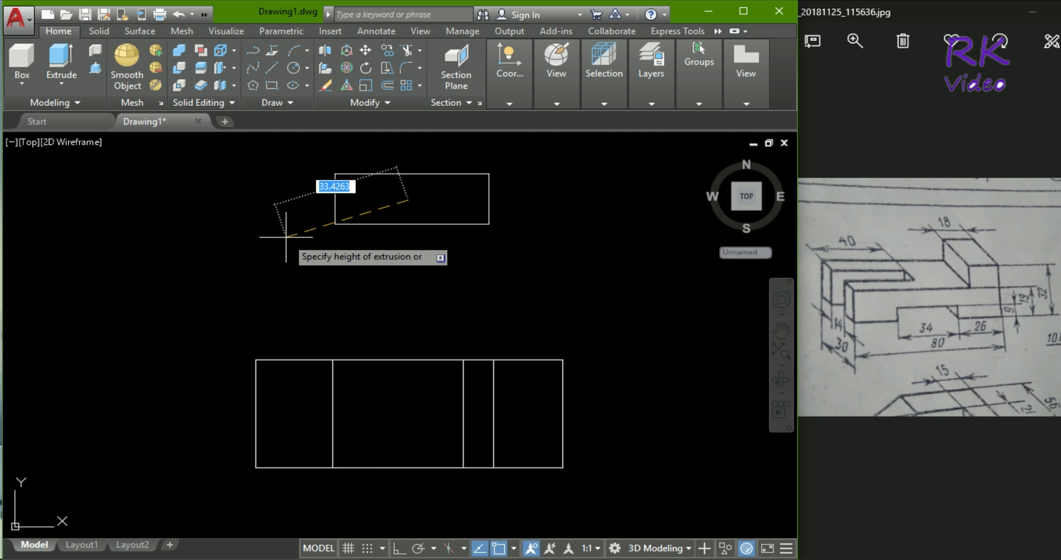
text(10)
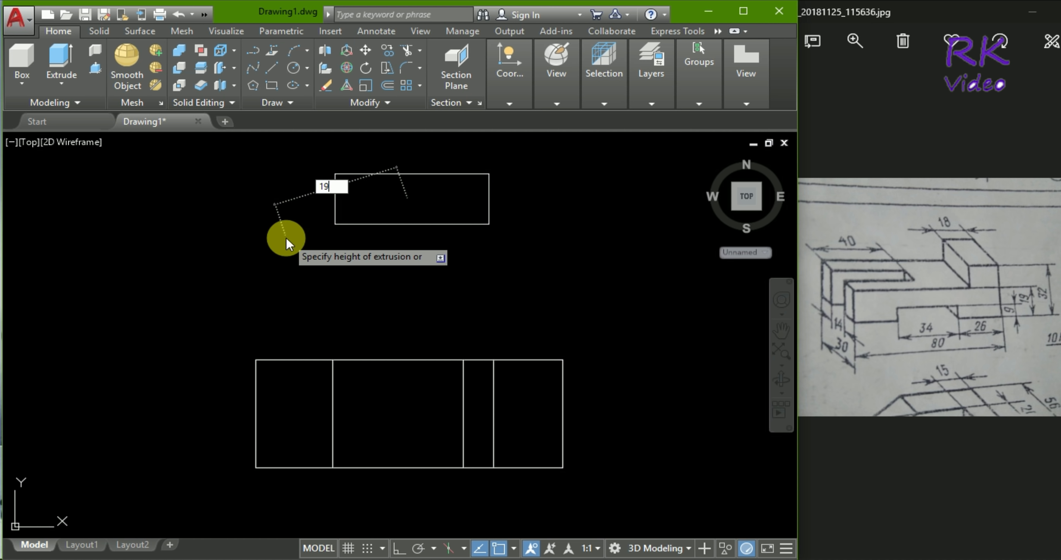
key(Return)
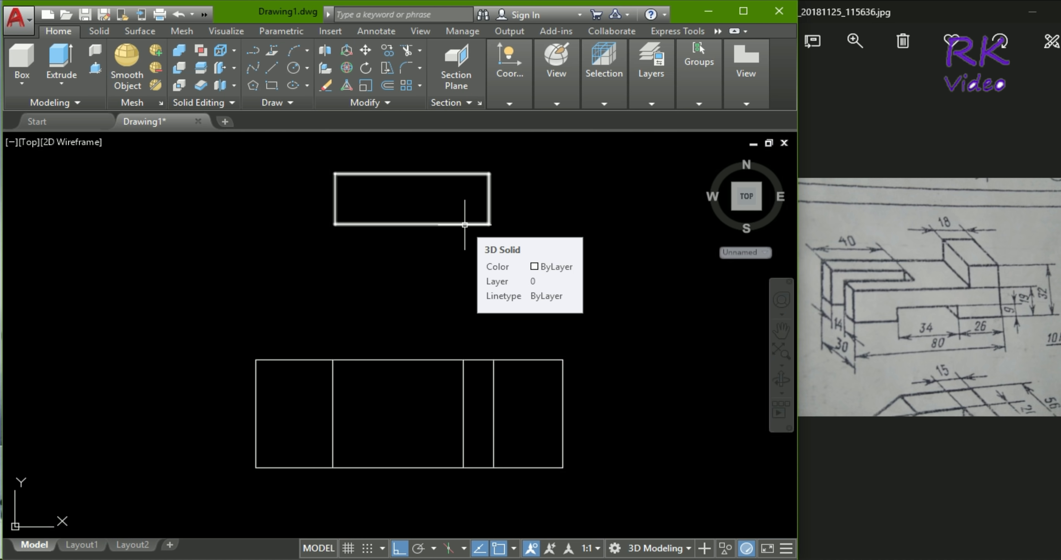
click(464, 224)
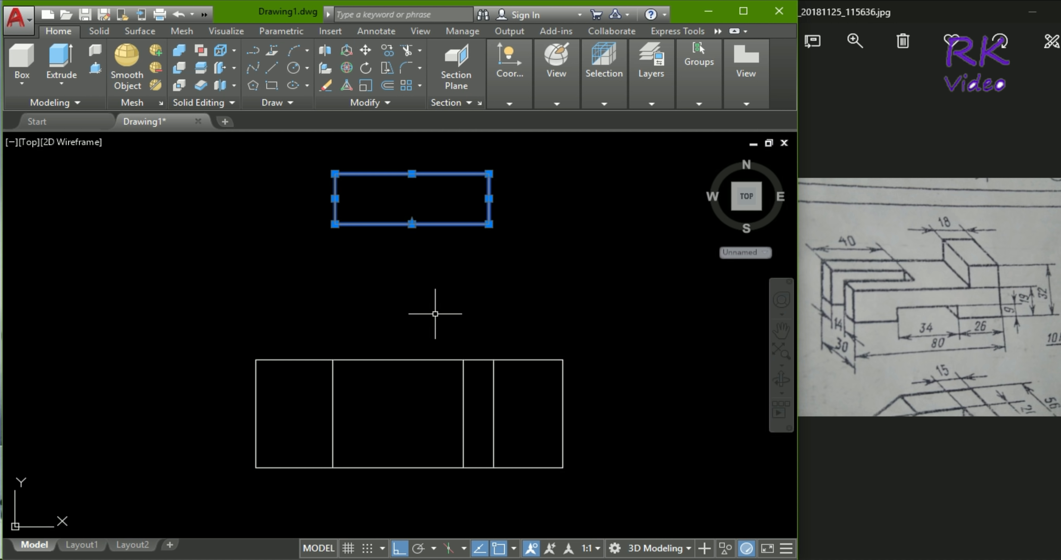
Step: Move the extruded block so its left edge centres on the base's left-edge midpoint
text(m)
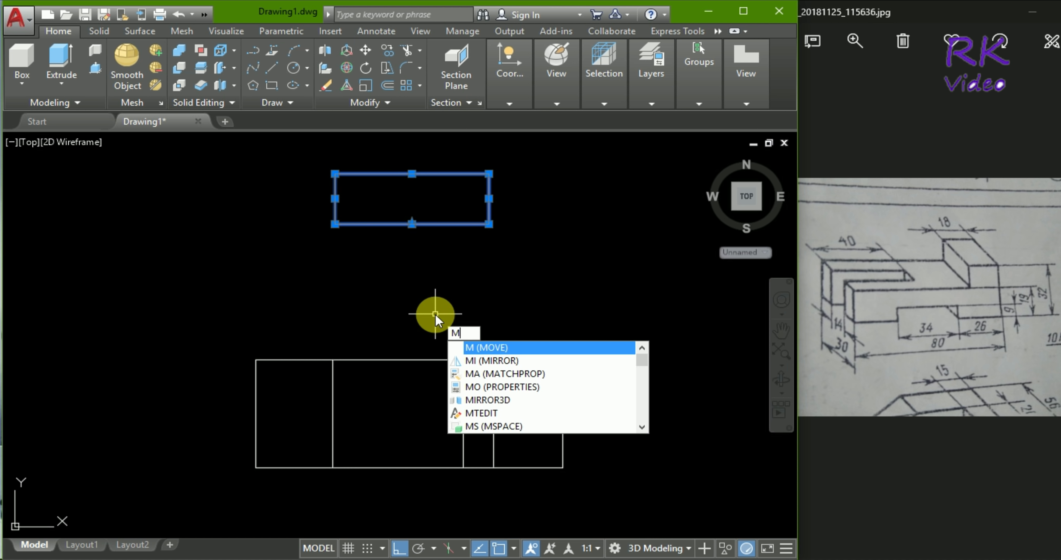
key(Return)
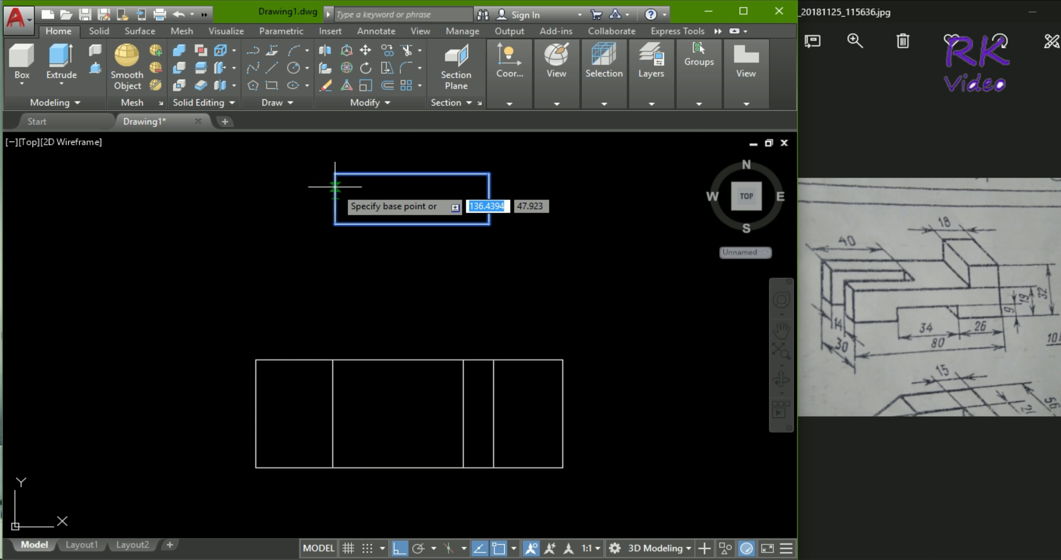
click(335, 198)
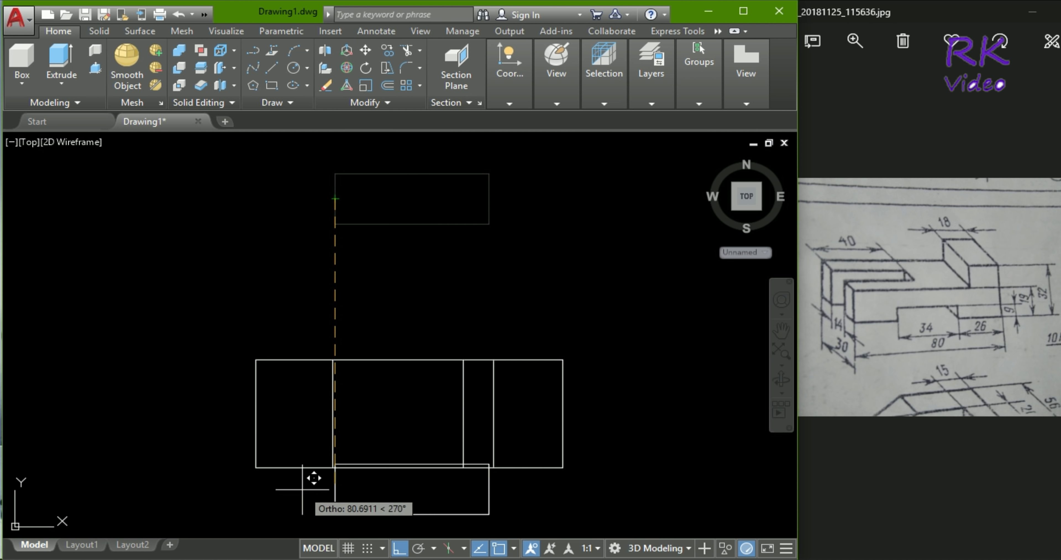
click(256, 414)
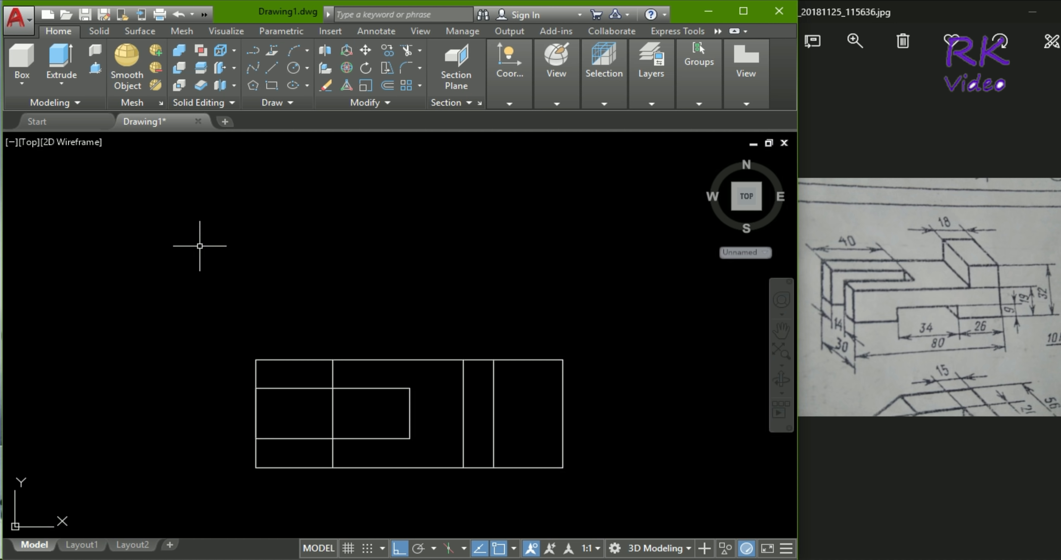
Step: Switch to the Front view and select the left solid block
click(31, 139)
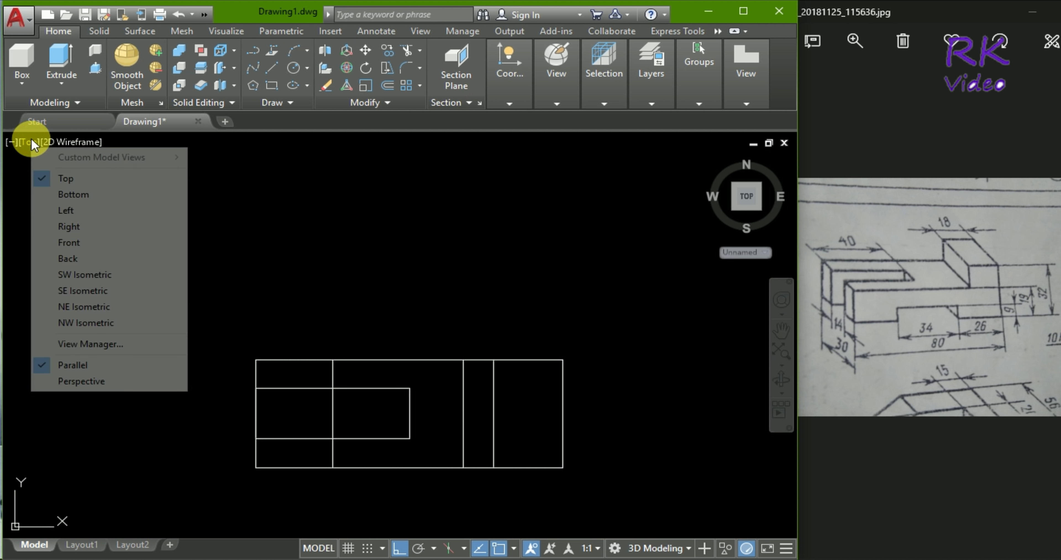
click(49, 241)
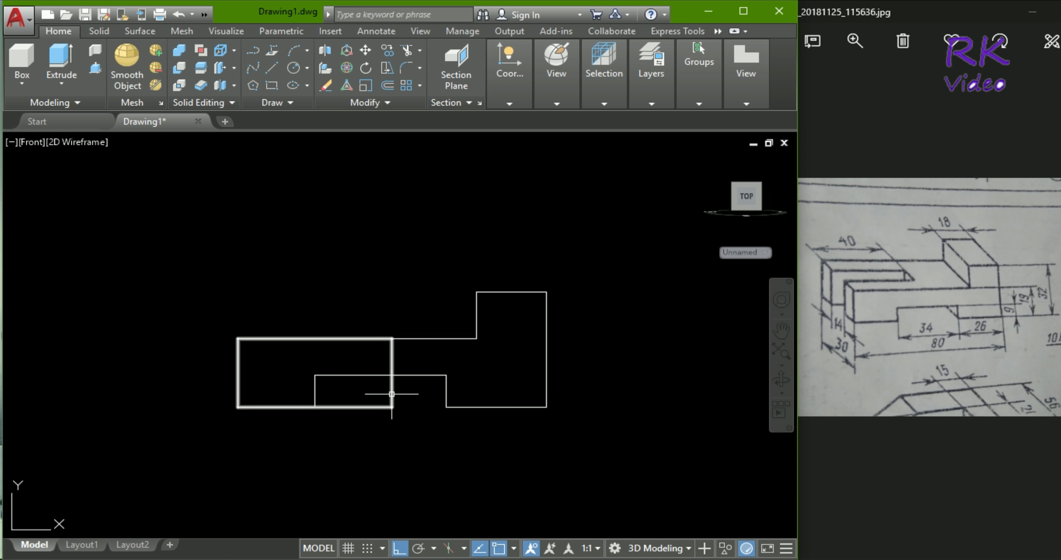
mouse_move(392, 394)
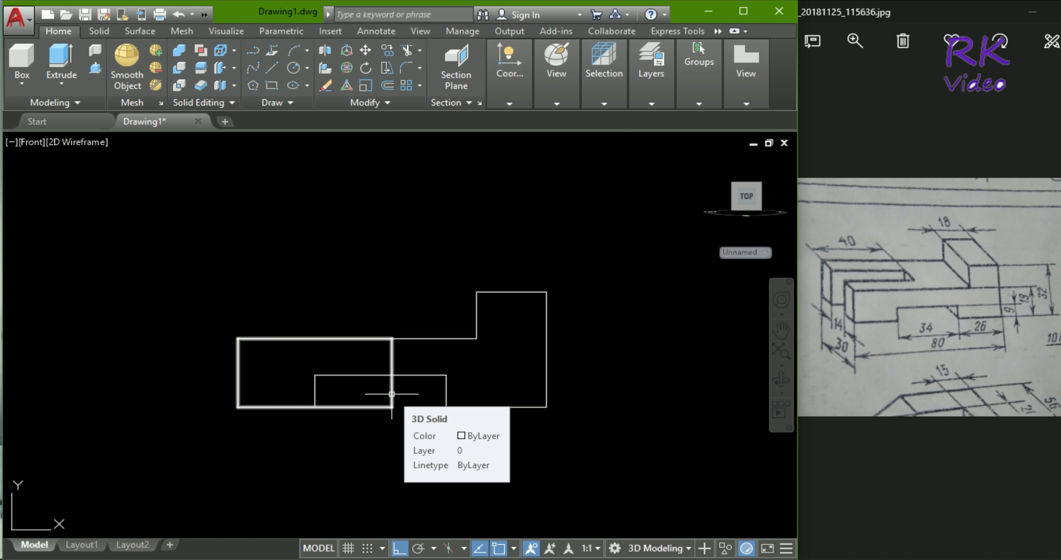
click(392, 393)
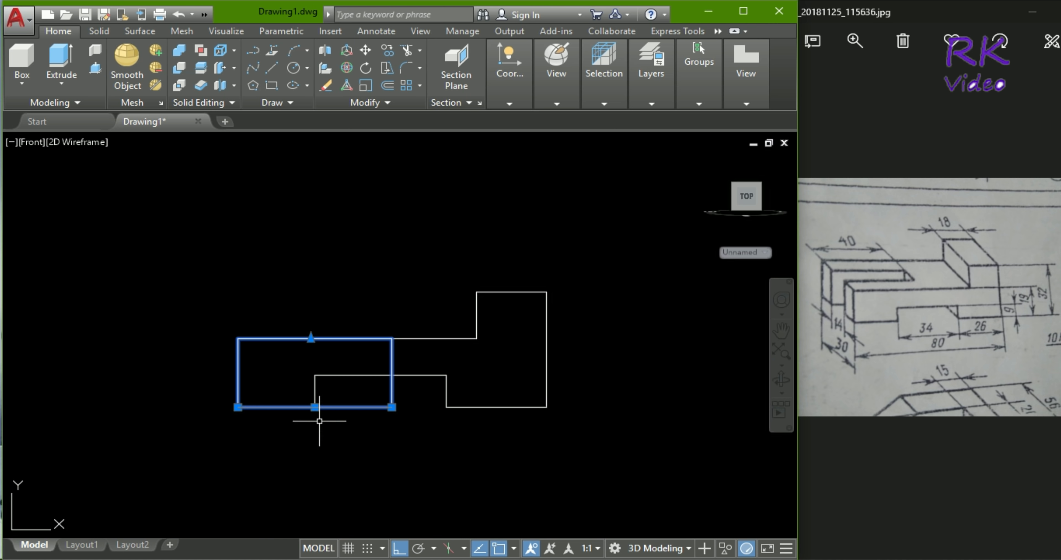
Step: Try bottom-edge, top-edge and corner grip stretches on the left block, cancelling each
click(314, 407)
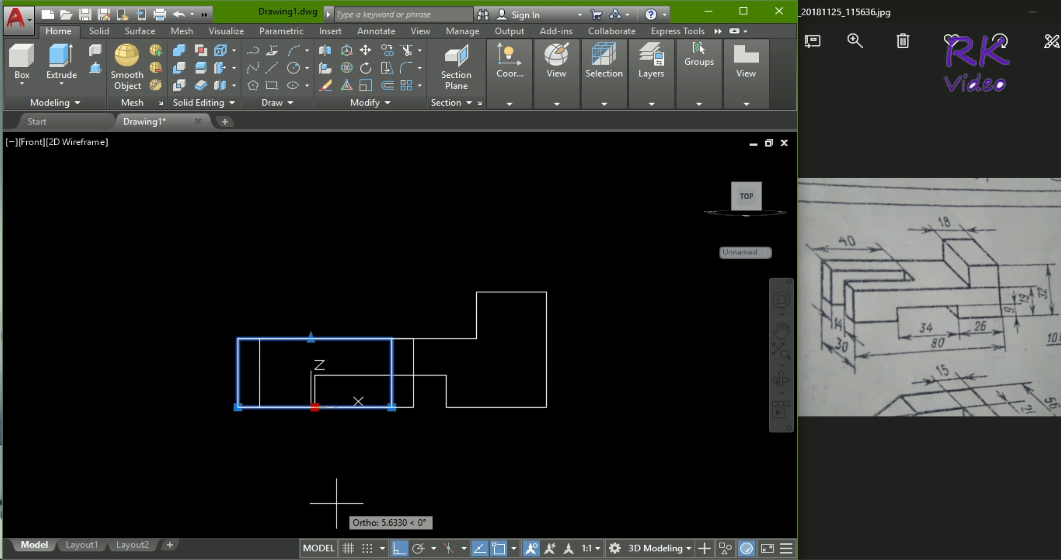
key(Escape)
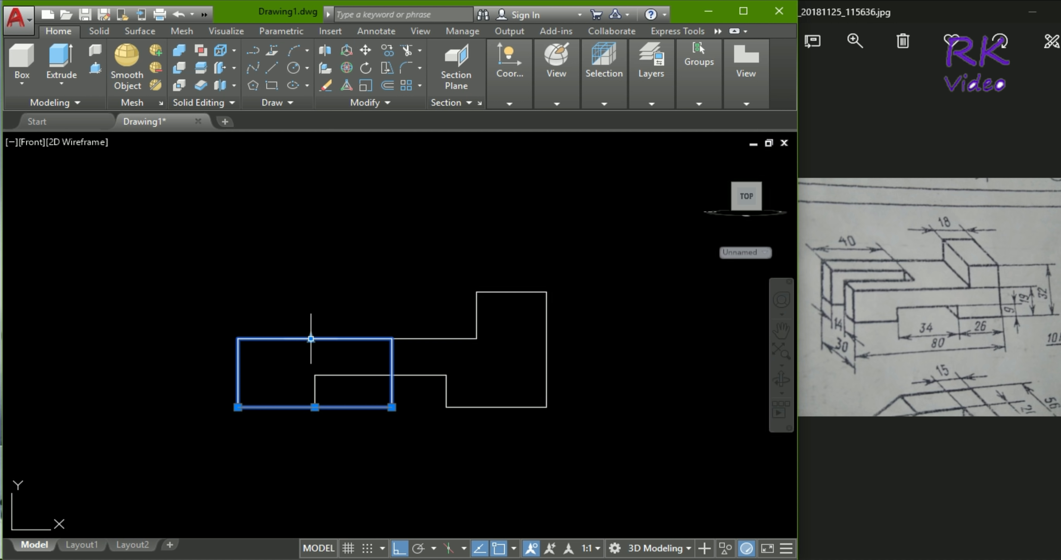
click(310, 339)
key(Escape)
key(Escape)
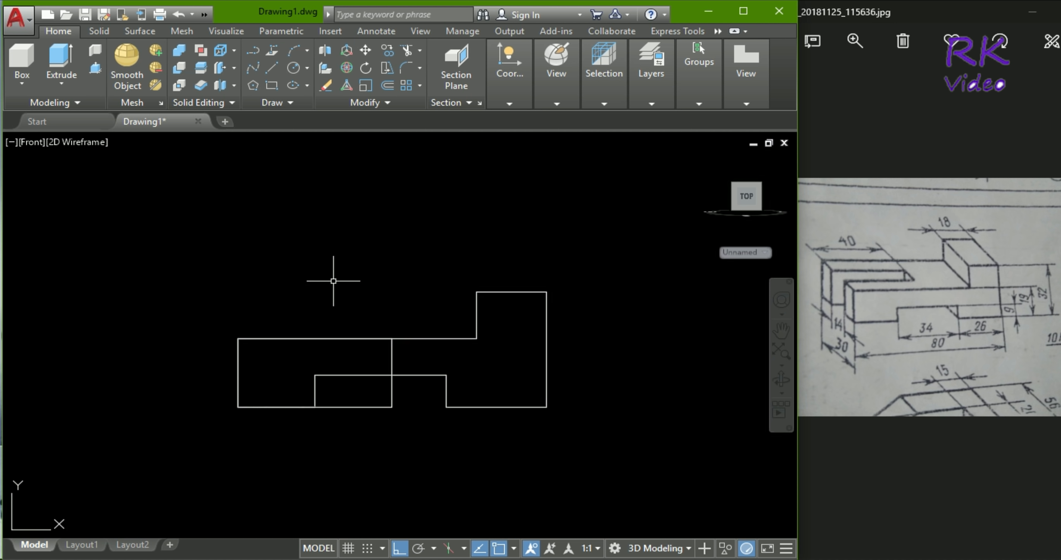
click(394, 407)
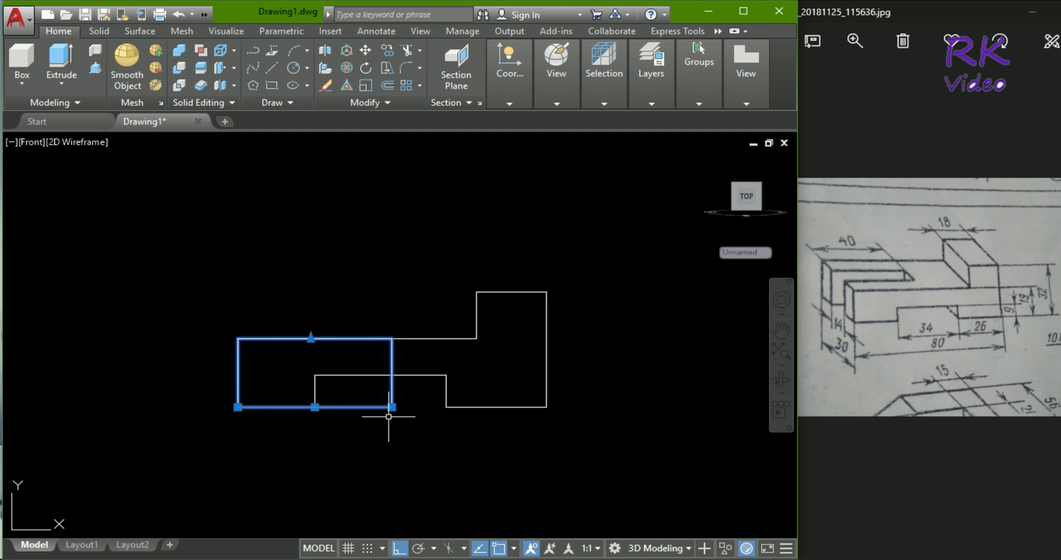
click(392, 408)
key(Escape)
Step: Switch to SW Isometric and stretch the inner box's top upward to make it taller
click(32, 142)
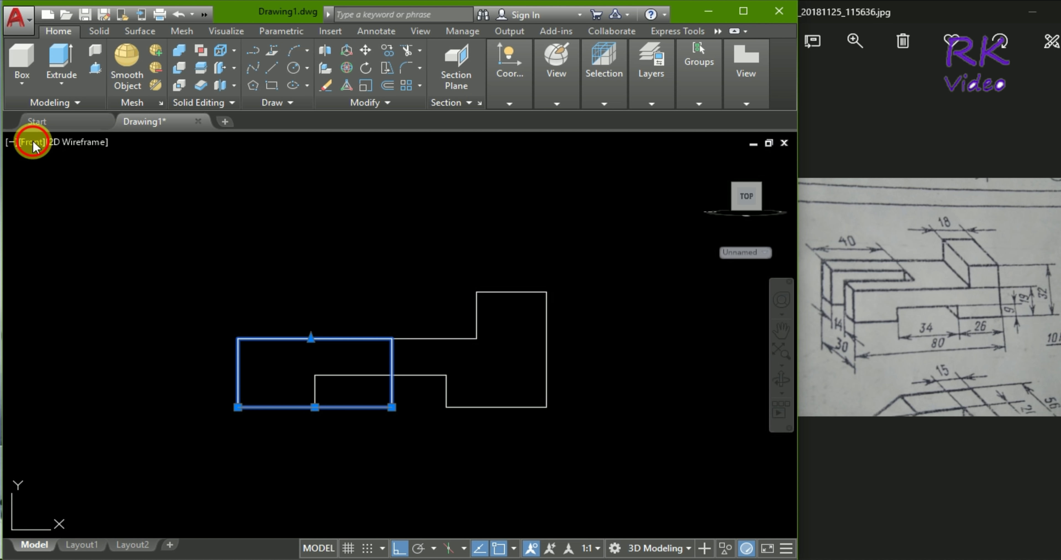
click(66, 274)
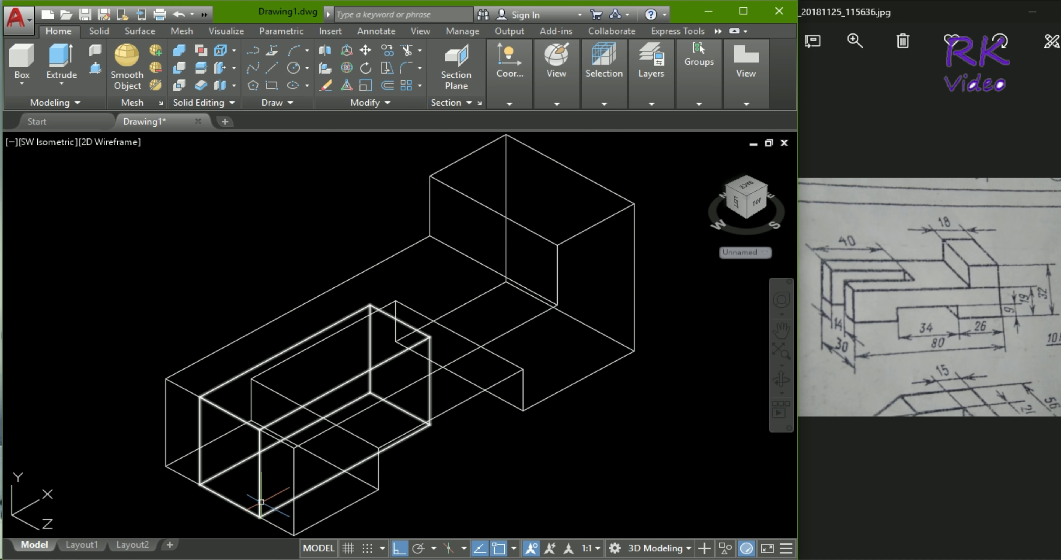
click(261, 501)
click(312, 369)
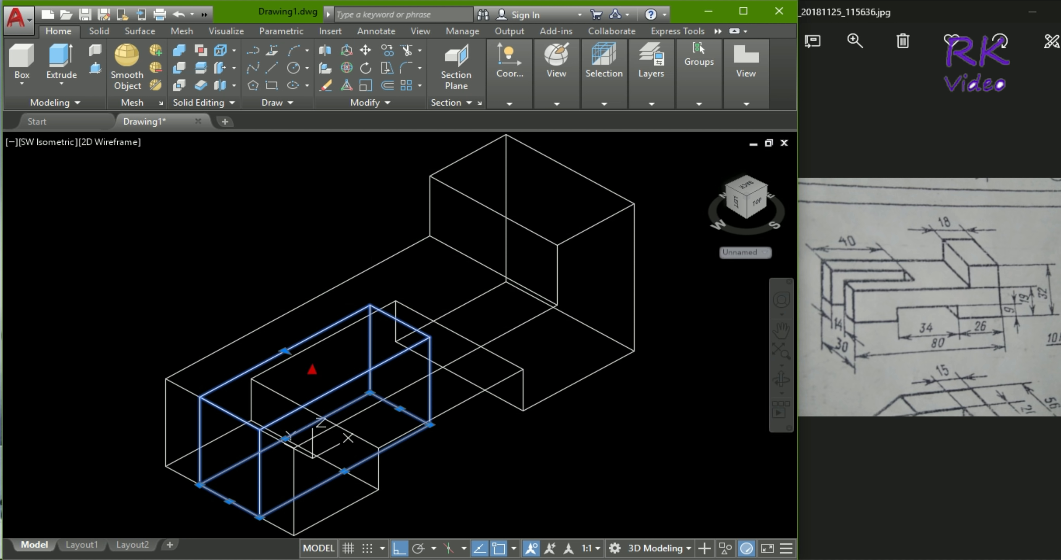
click(312, 278)
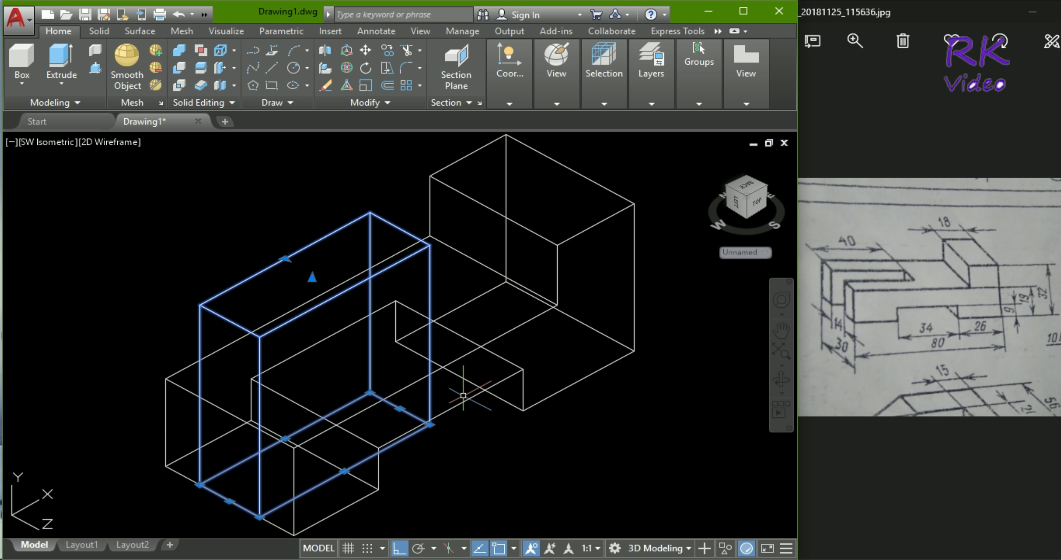
Step: Move the inner box from a base point to its new spot at the block's left end
scroll(423, 386, down, 2)
text(m)
key(Return)
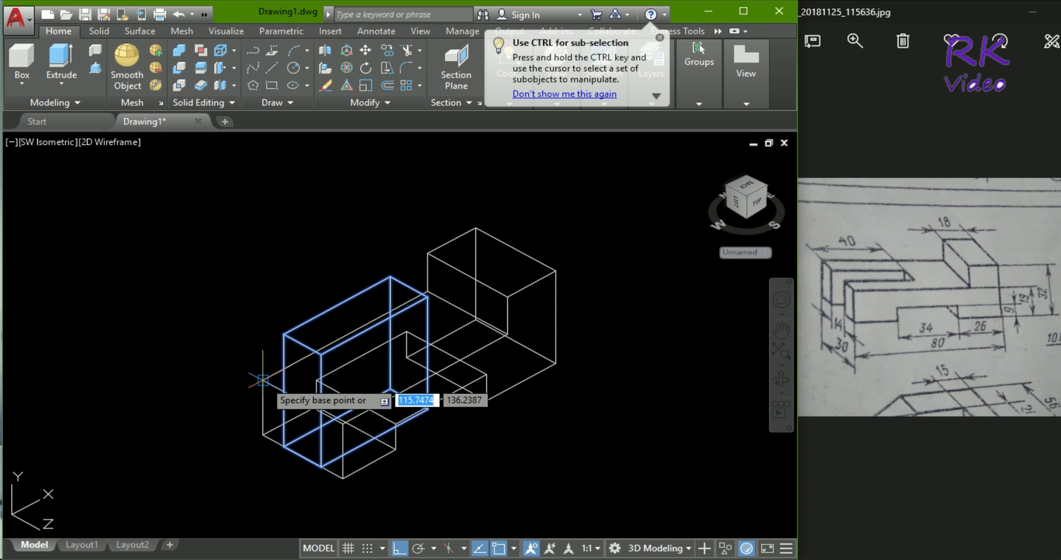
click(263, 393)
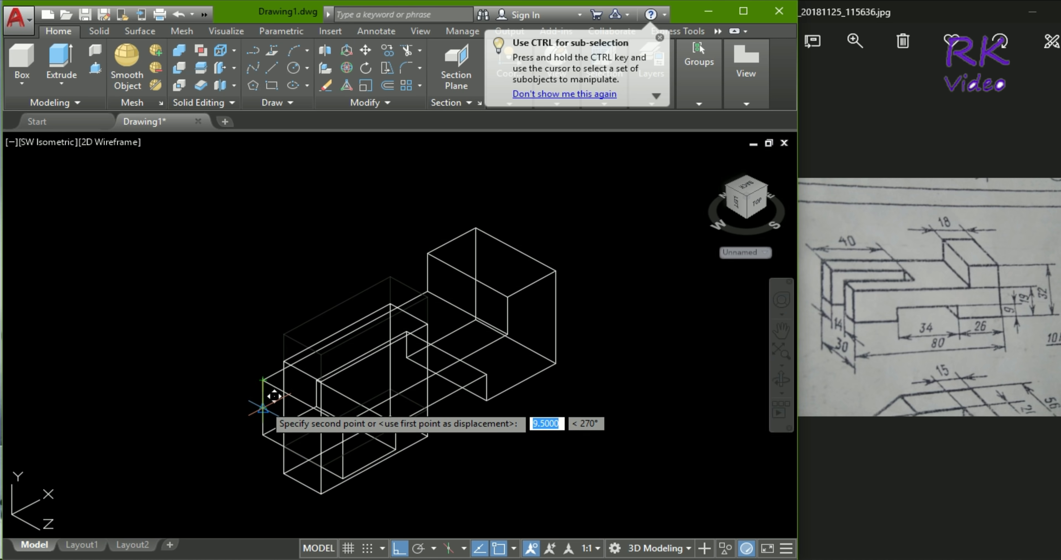
click(264, 397)
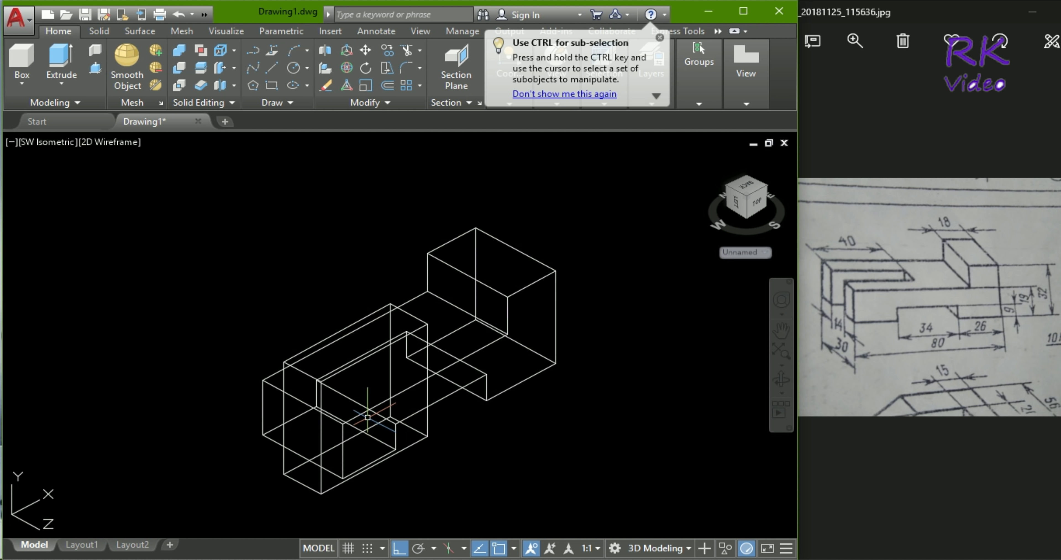
scroll(408, 432, down, 2)
scroll(404, 446, up, 2)
Step: Orbit the model and set the viewport visual style to Shaded
mouse_move(405, 446)
shift+middle_down()
mouse_move(473, 467)
mouse_move(559, 464)
mouse_move(439, 481)
mouse_move(438, 495)
mouse_move(403, 429)
mouse_move(413, 433)
mouse_move(406, 465)
mouse_move(433, 477)
mouse_move(426, 485)
shift+middle_up()
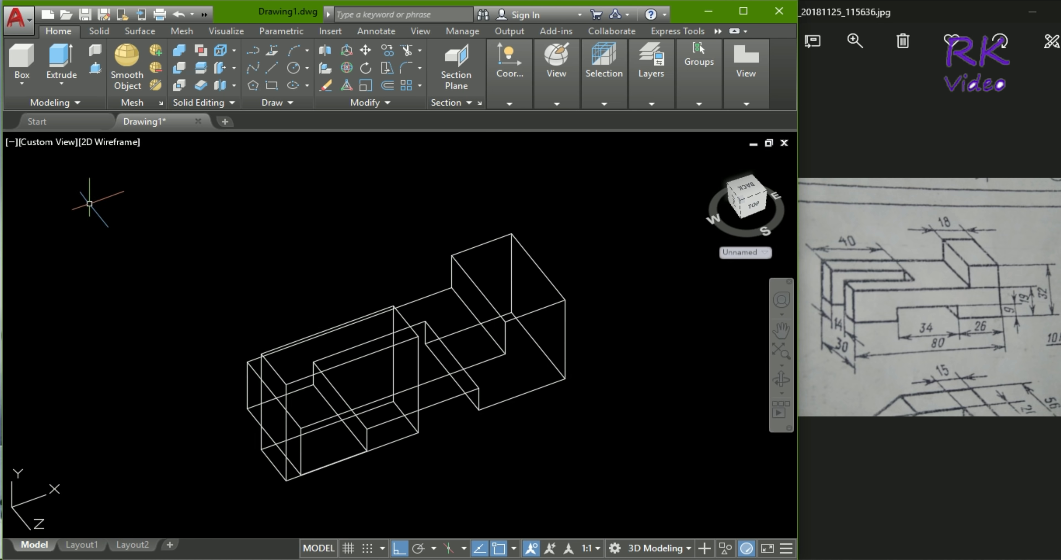
click(105, 141)
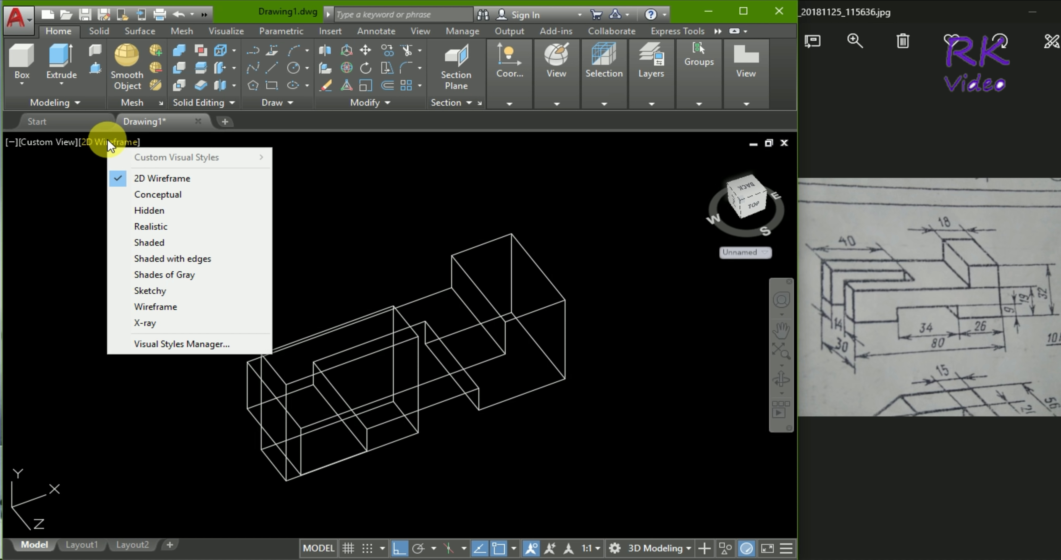
click(147, 243)
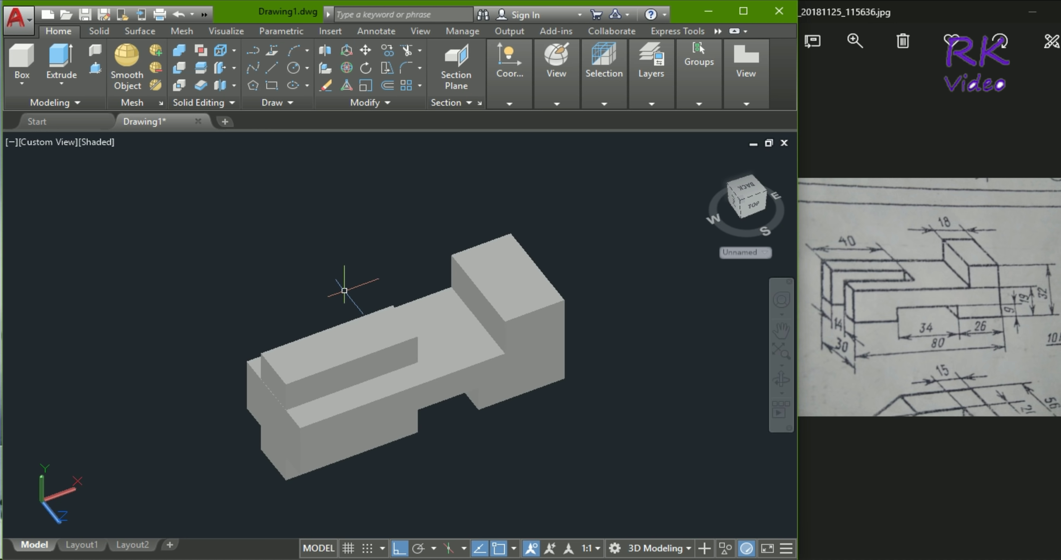
mouse_move(385, 485)
shift+middle_down()
mouse_move(509, 437)
mouse_move(505, 413)
mouse_move(372, 479)
mouse_move(259, 451)
mouse_move(372, 461)
mouse_move(355, 355)
mouse_move(383, 440)
mouse_move(425, 492)
mouse_move(410, 494)
shift+middle_up()
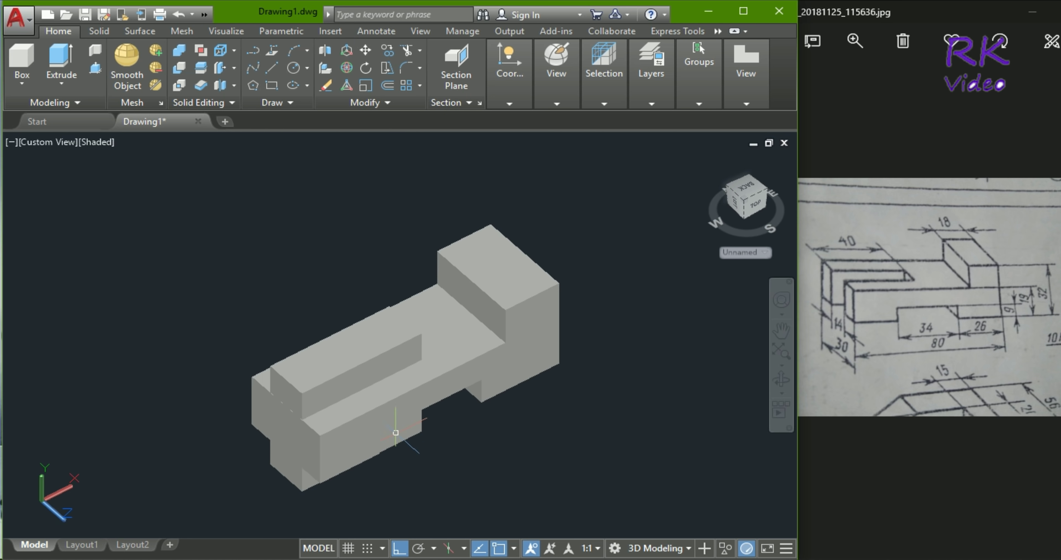
scroll(395, 432, up, 2)
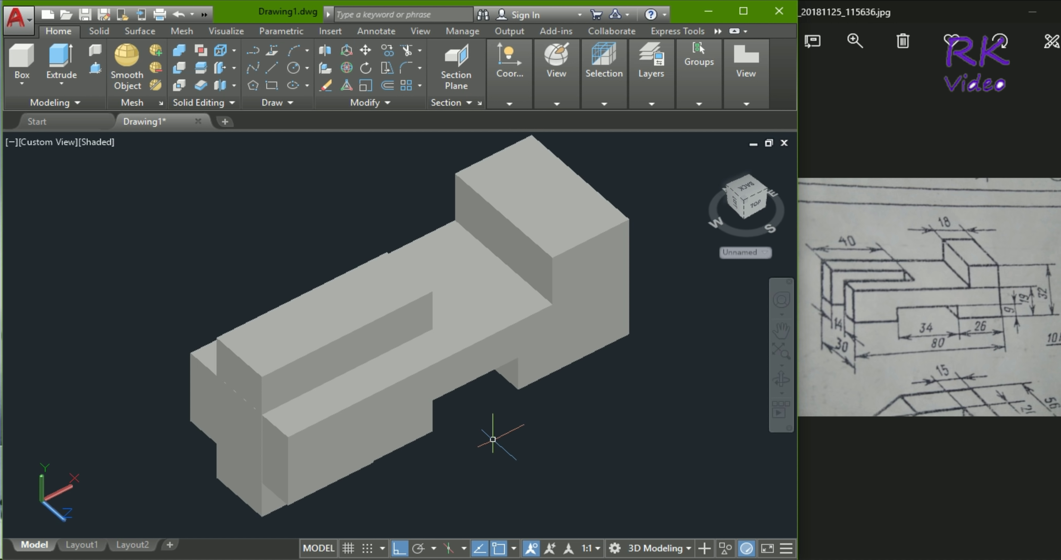
click(245, 418)
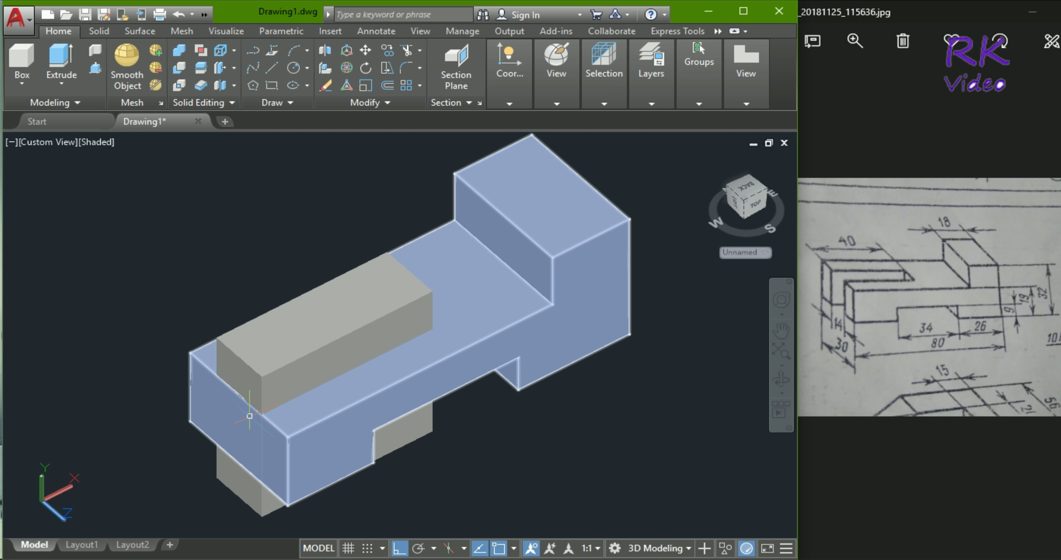
scroll(249, 415, up, 2)
scroll(255, 387, up, 1)
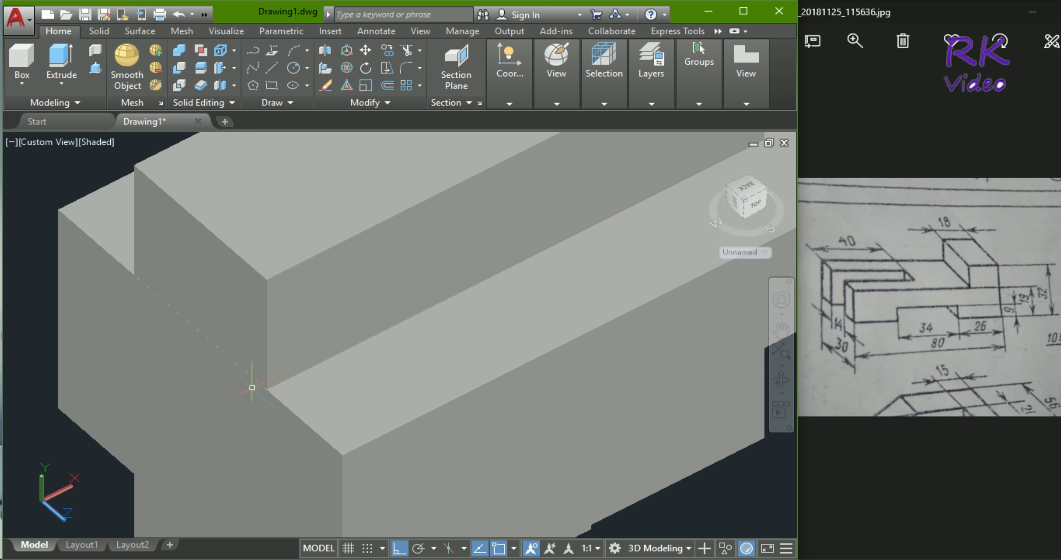
scroll(243, 375, down, 3)
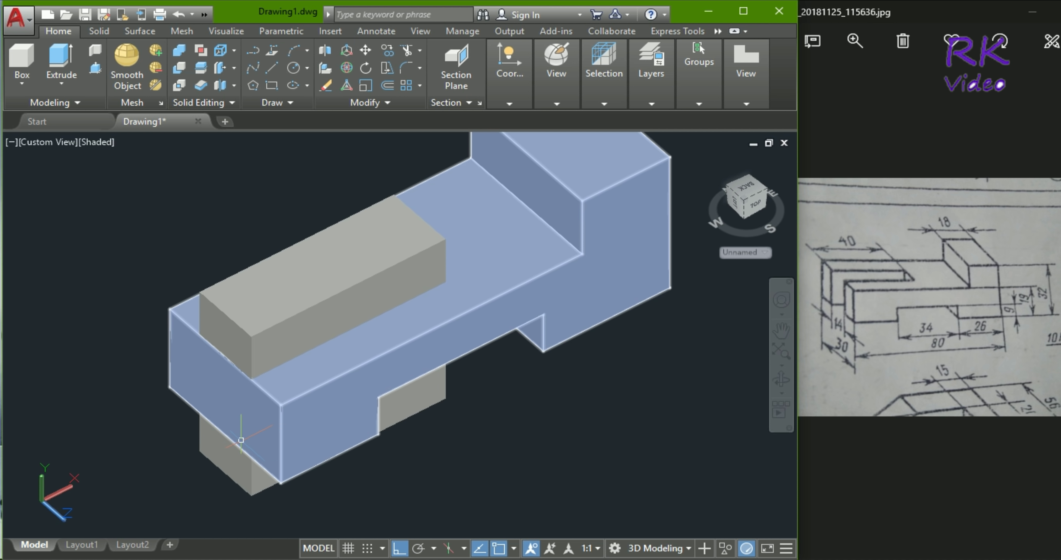
key(Return)
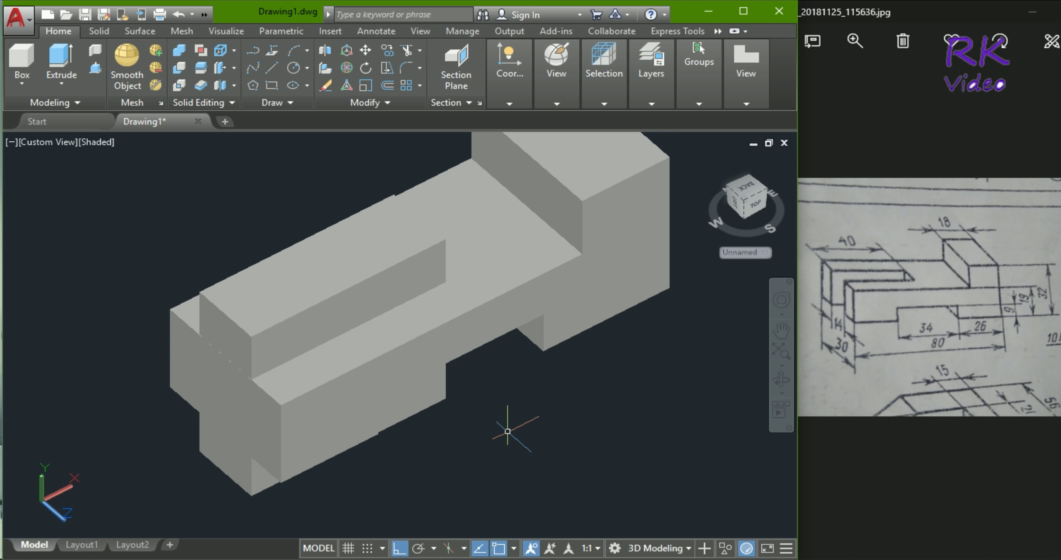
Step: Repeat DIST to check the 40 length on the model
right_click(509, 430)
click(548, 452)
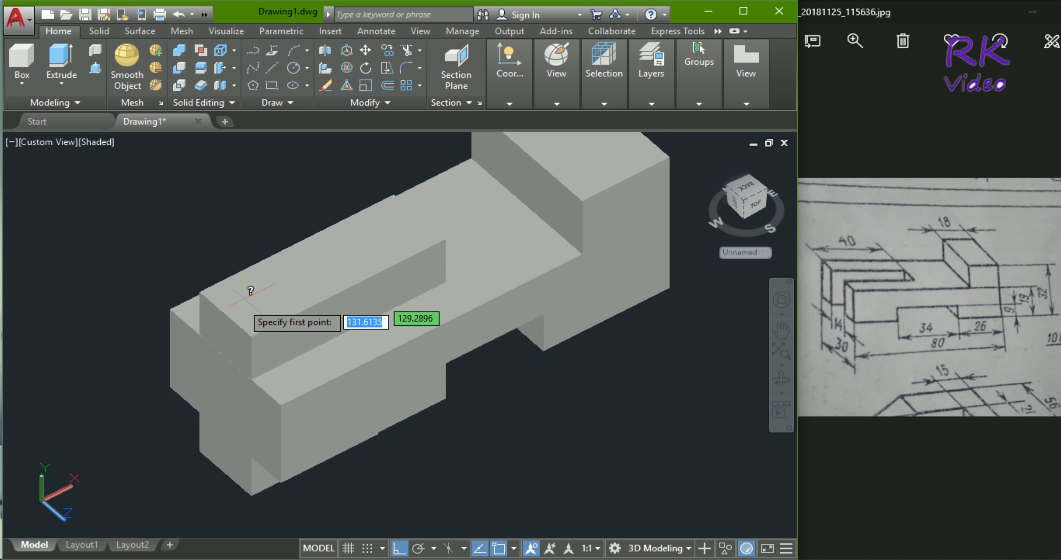
click(252, 336)
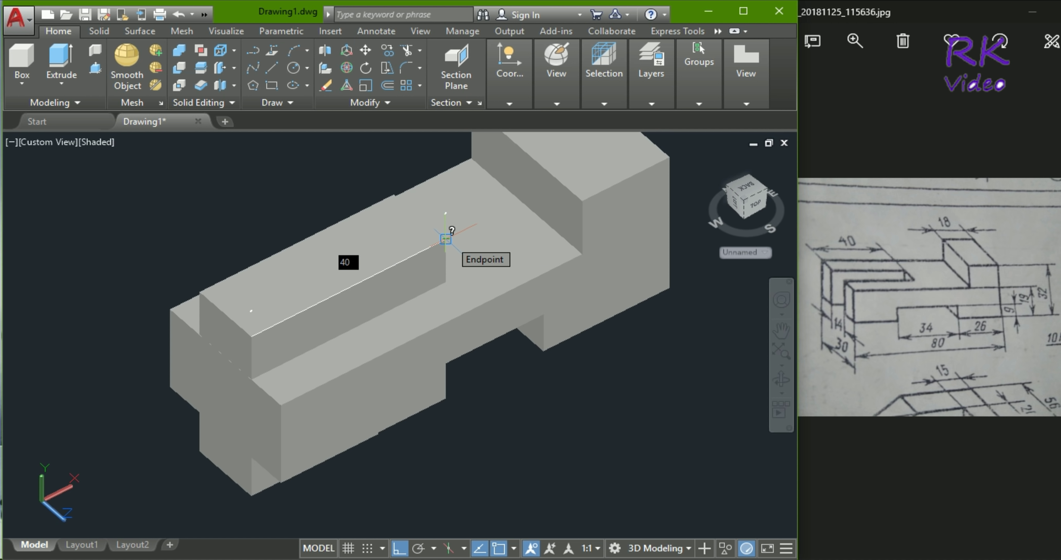
click(446, 239)
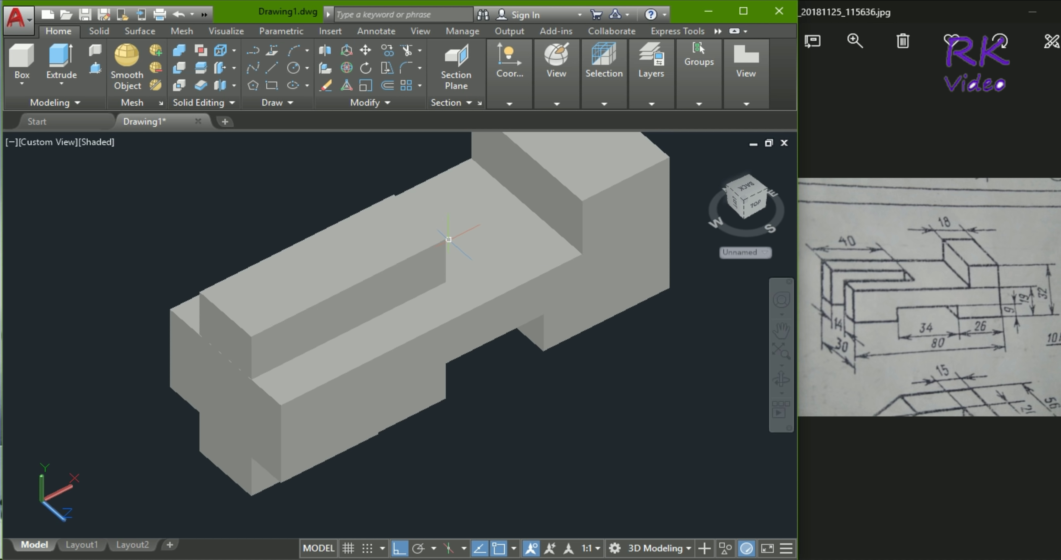
Step: Grip-stretch the front box solid out to the left past the block's end
click(231, 321)
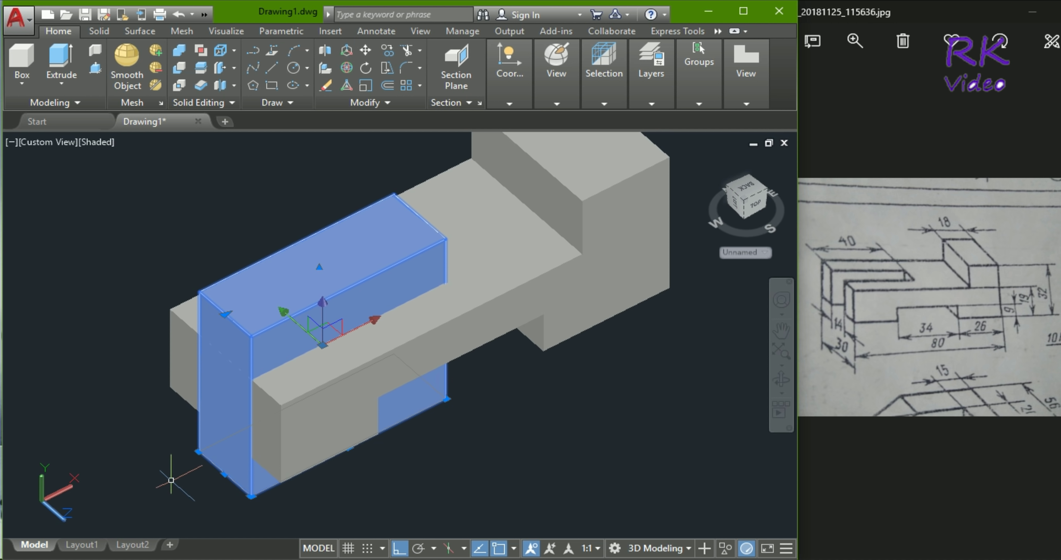
click(224, 475)
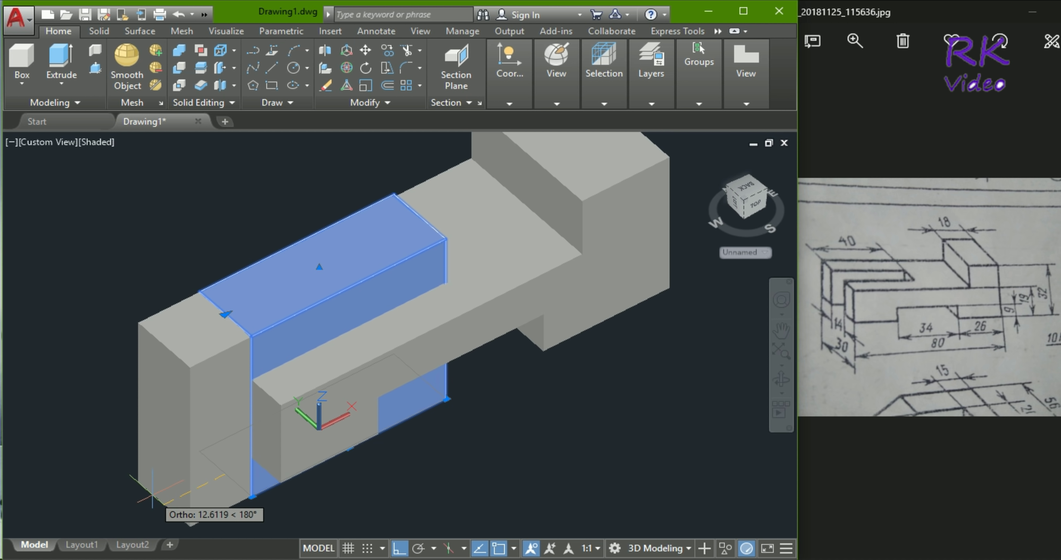
click(152, 495)
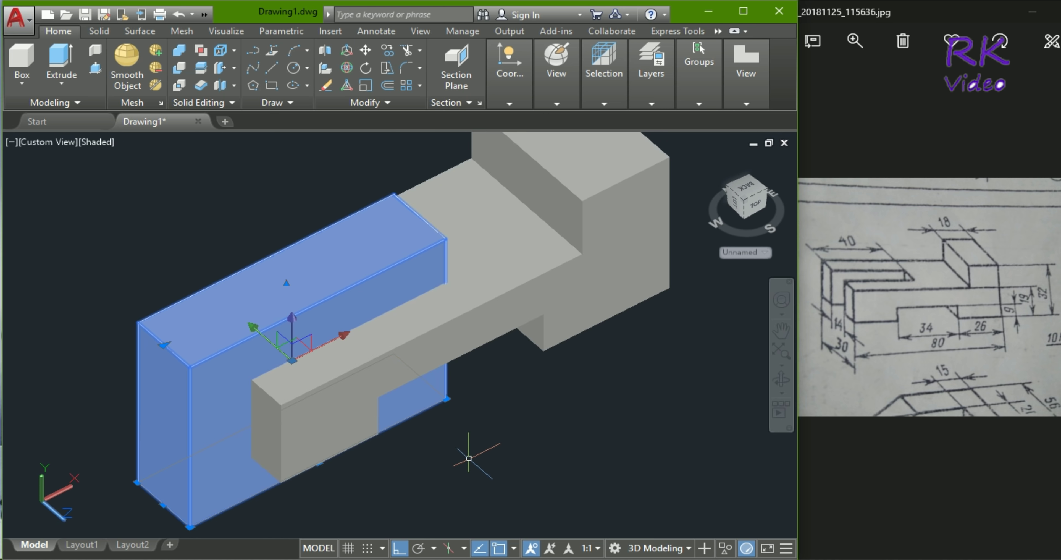
key(Escape)
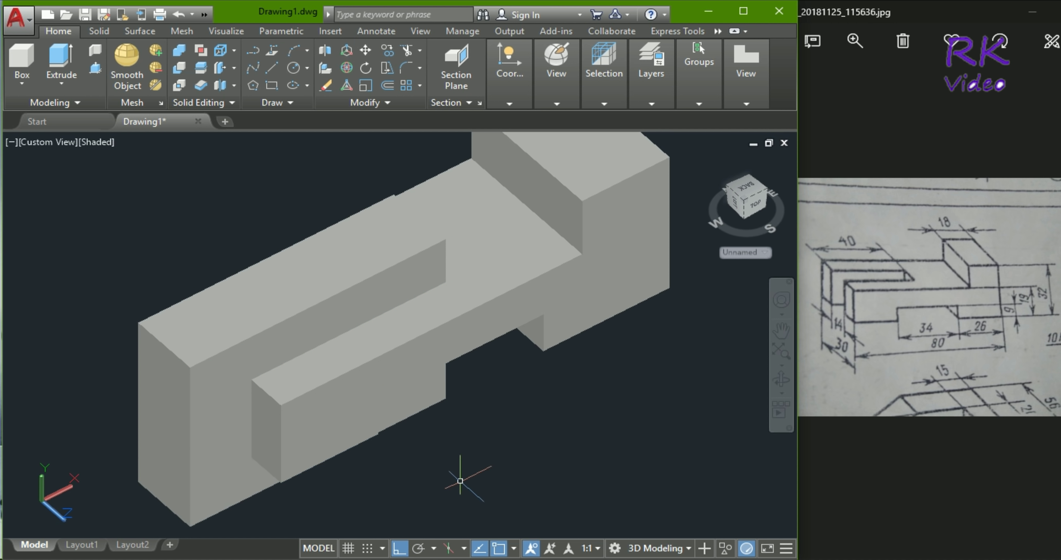
Step: Subtract the small box from the main stepped solid, cutting a notch at its left end
mouse_move(407, 484)
shift+middle_down()
mouse_move(429, 427)
mouse_move(457, 426)
mouse_move(391, 461)
mouse_move(412, 476)
shift+middle_up()
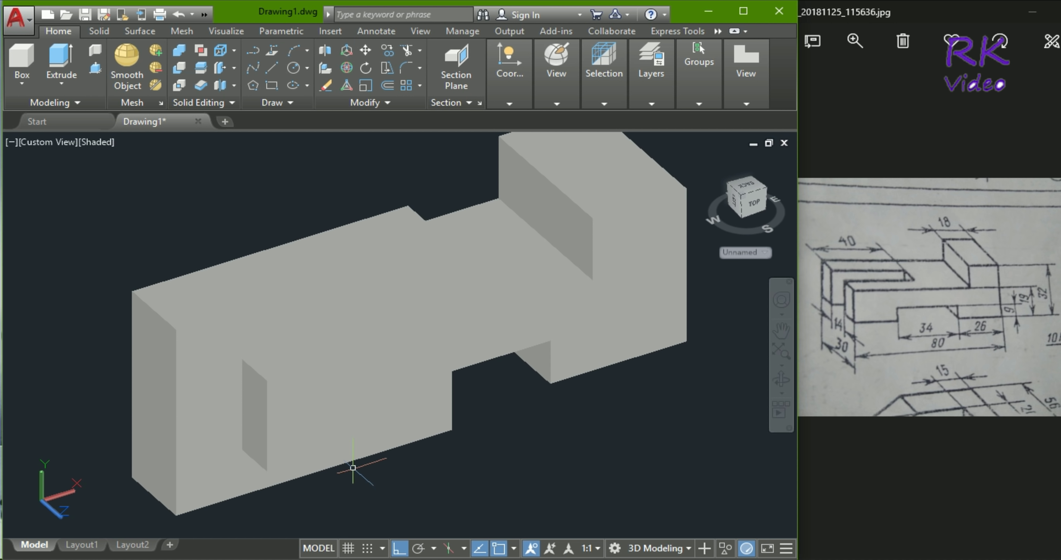
scroll(362, 467, down, 2)
scroll(362, 425, up, 3)
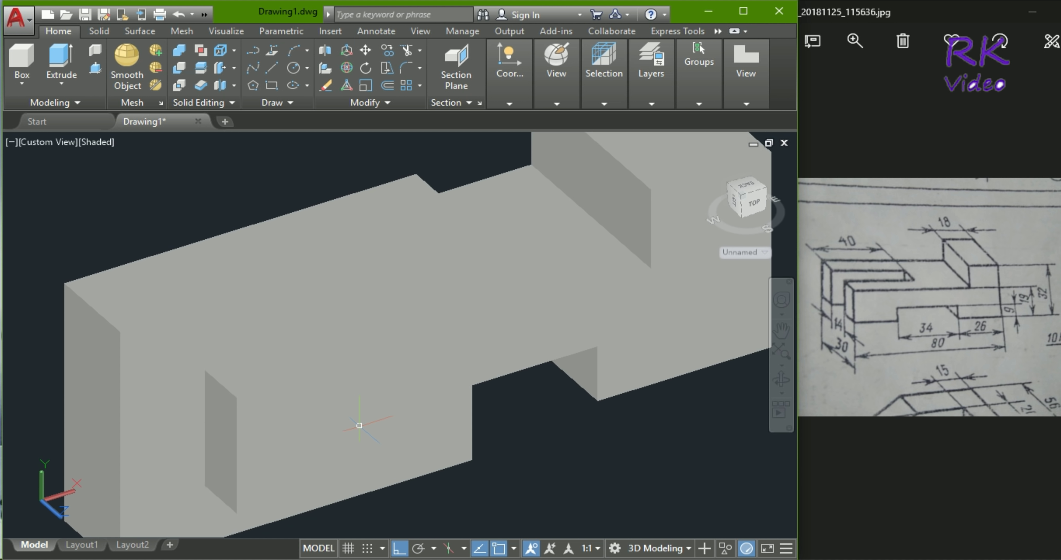
scroll(358, 413, down, 2)
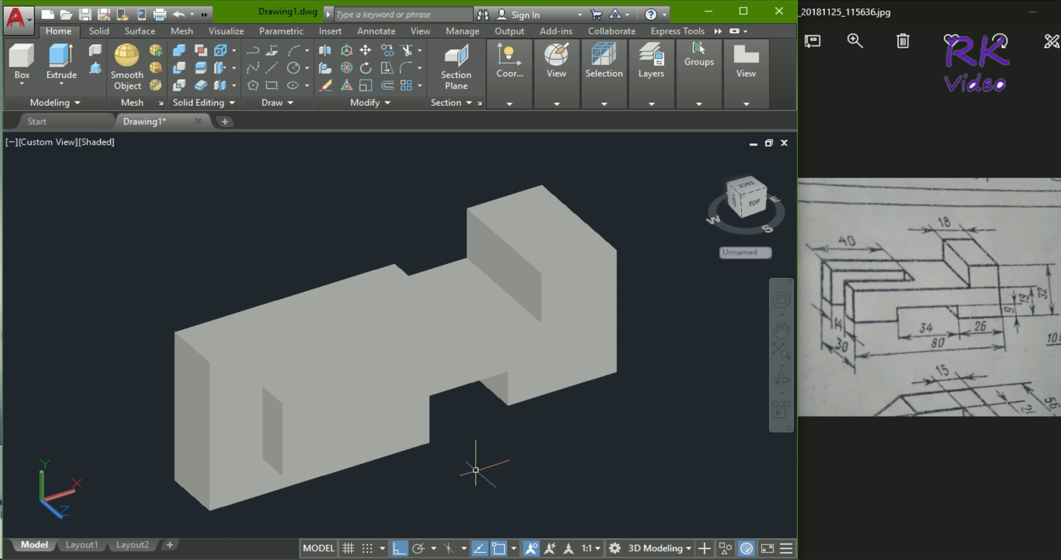
text(sub)
key(Return)
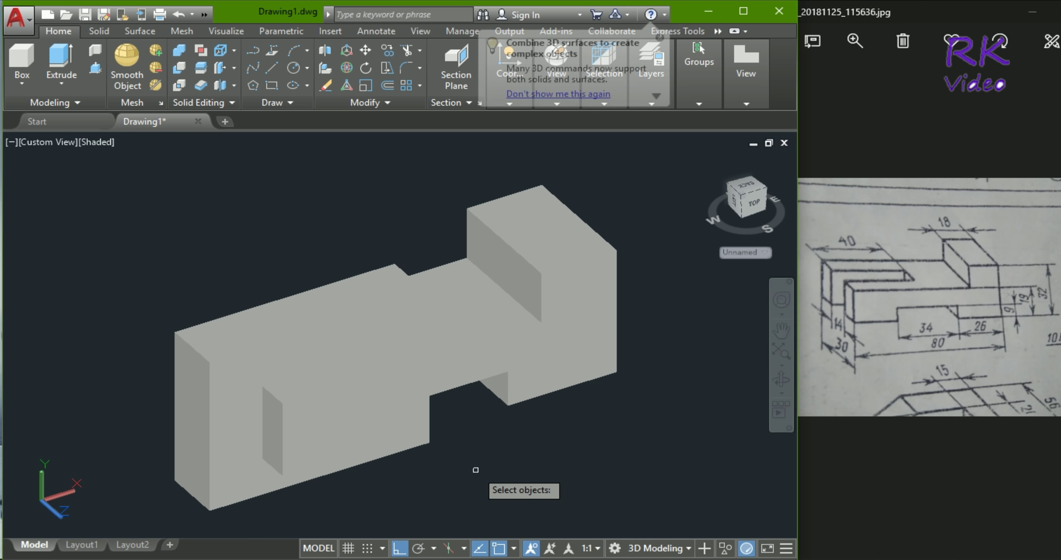
click(286, 427)
key(Return)
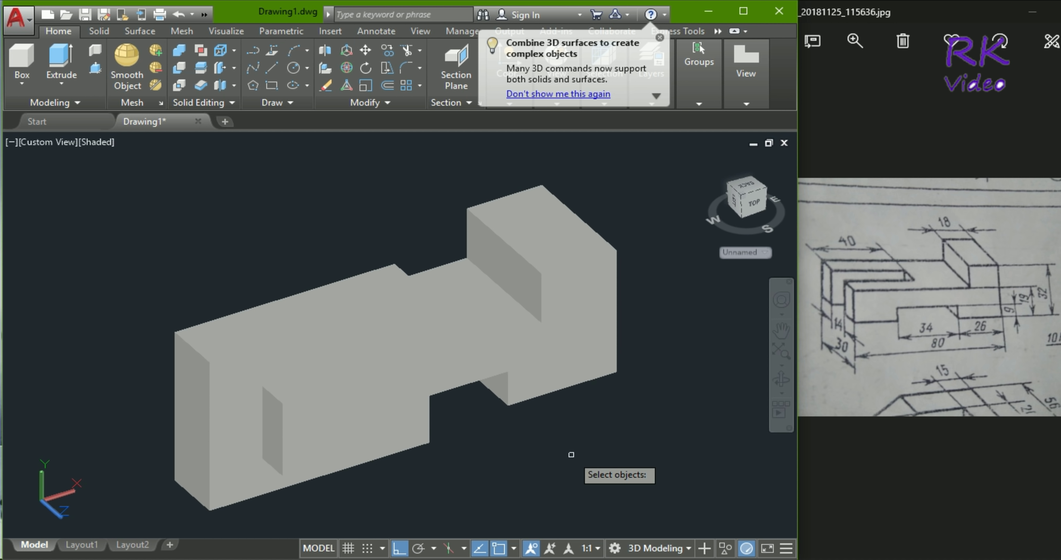
click(249, 375)
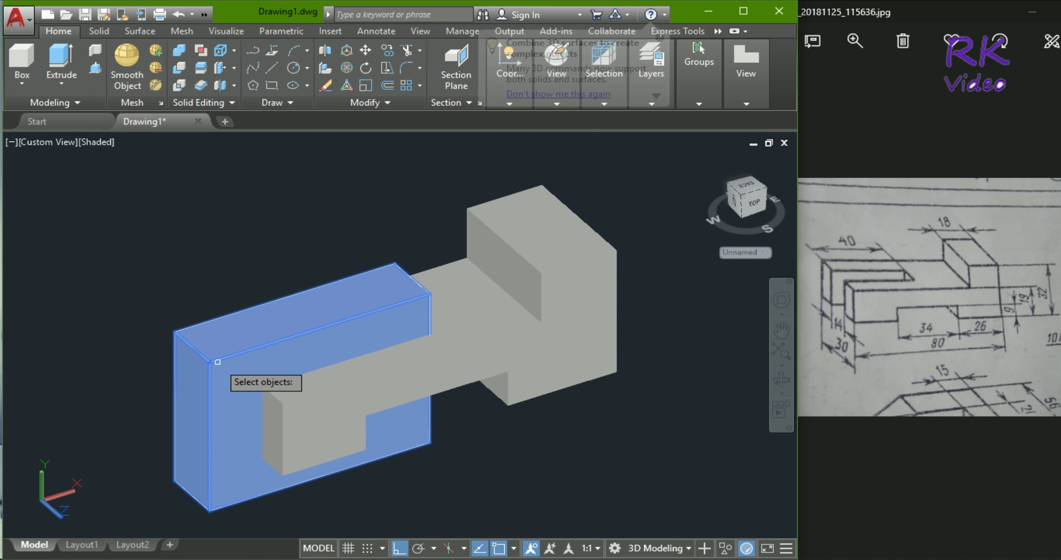
key(Return)
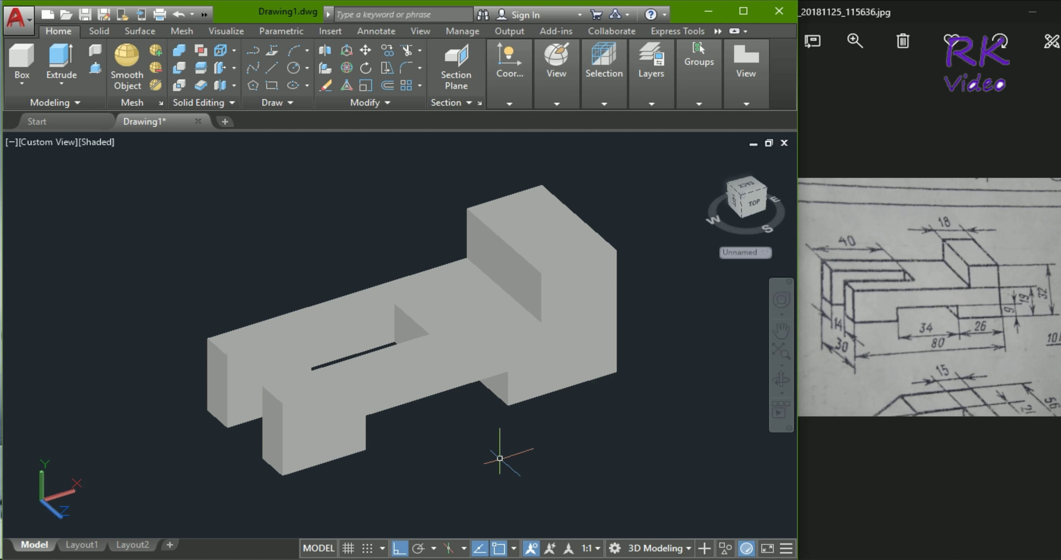
mouse_move(500, 460)
shift+middle_down()
mouse_move(488, 463)
mouse_move(552, 481)
mouse_move(501, 476)
shift+middle_up()
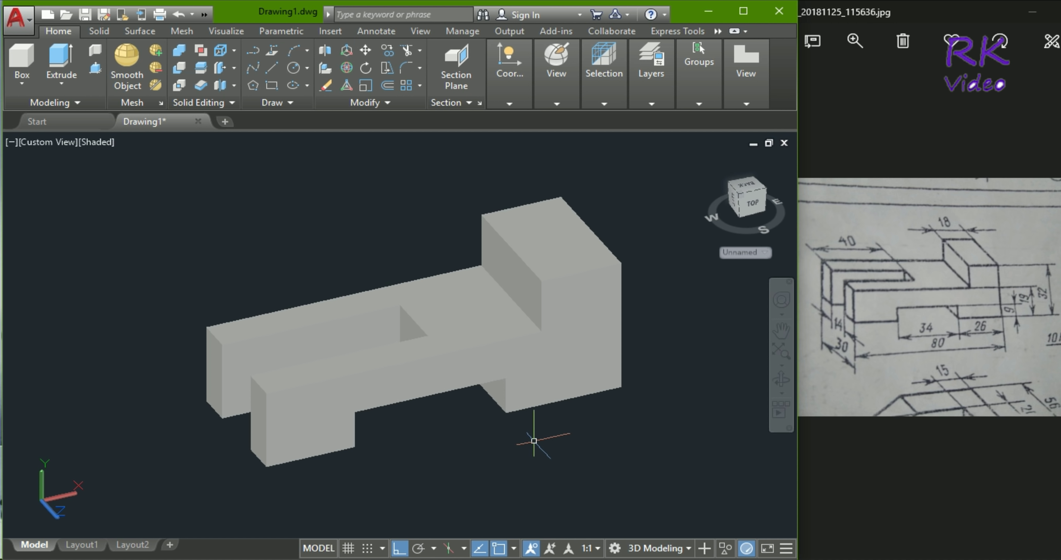
scroll(433, 350, up, 1)
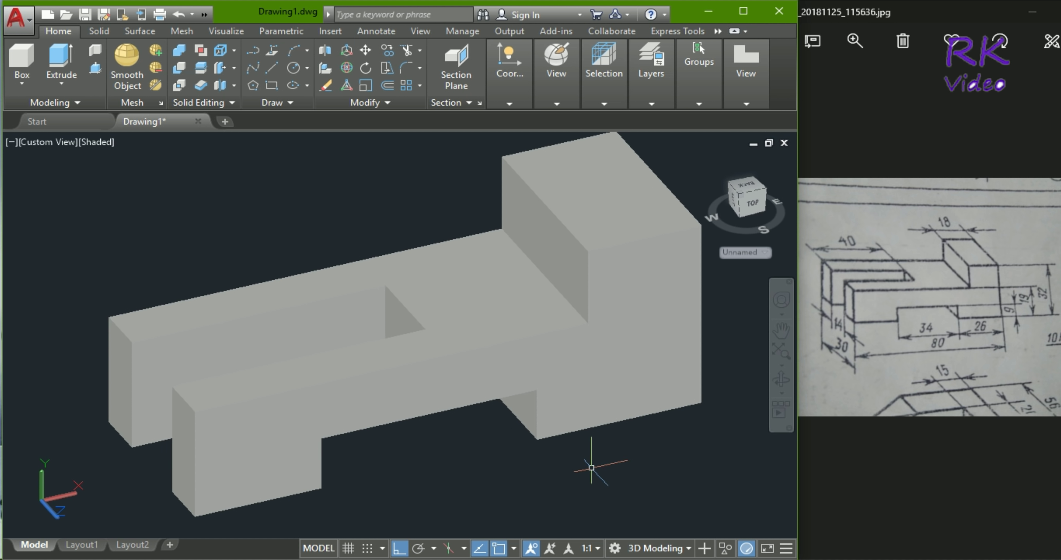
text(P)
key(Return)
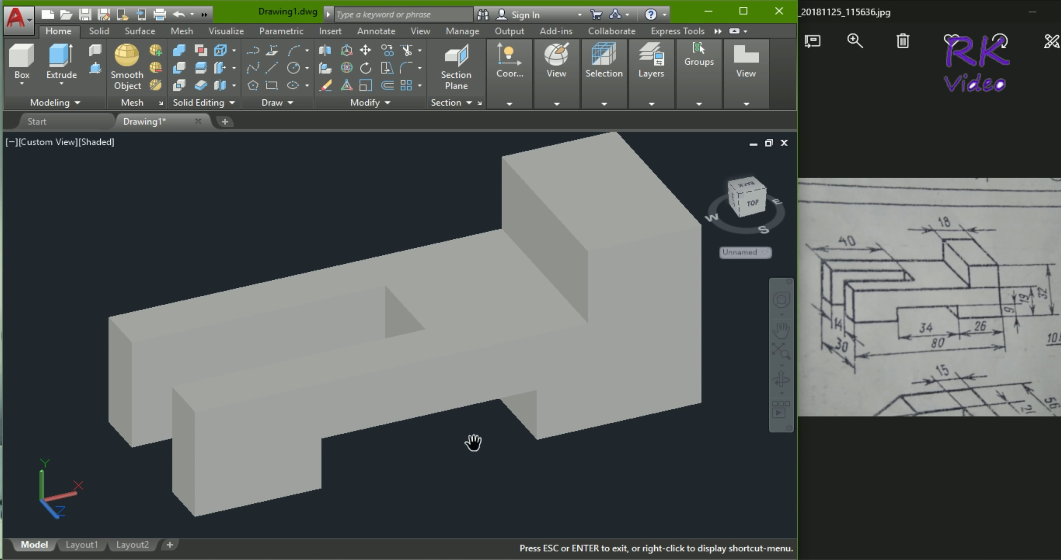
drag(474, 441, 442, 453)
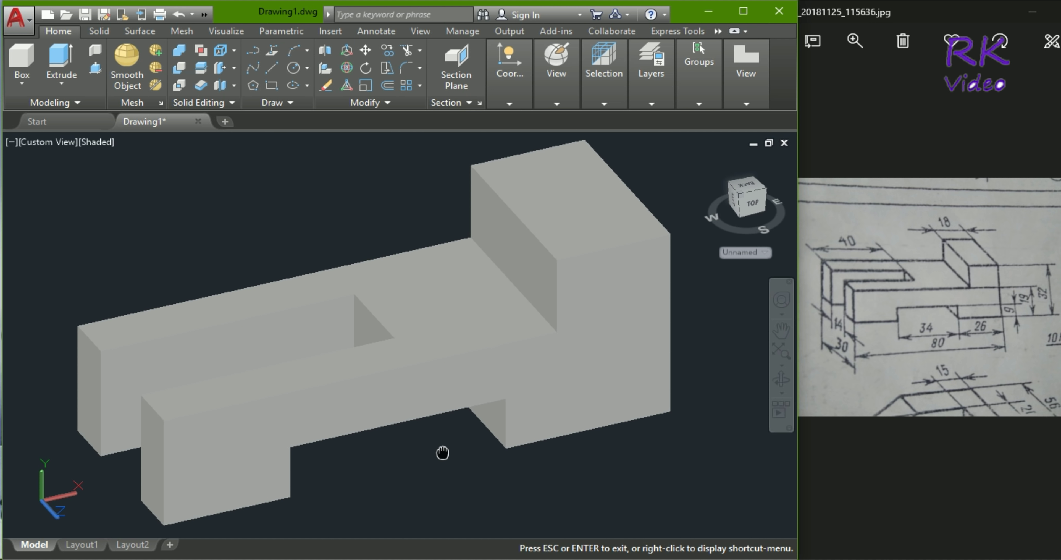
key(Escape)
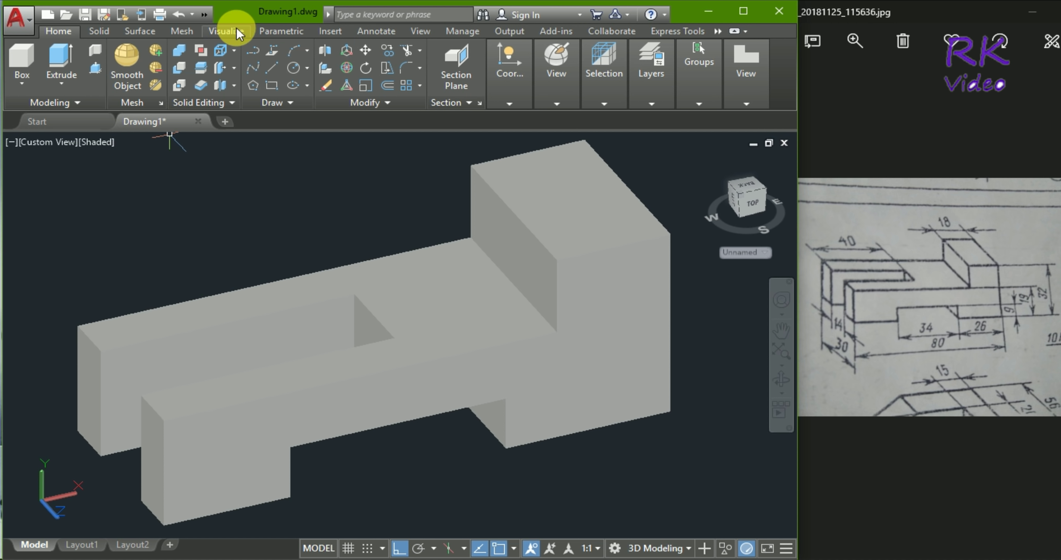
Step: Show the Visualize tab and zoom the view around the model
click(218, 31)
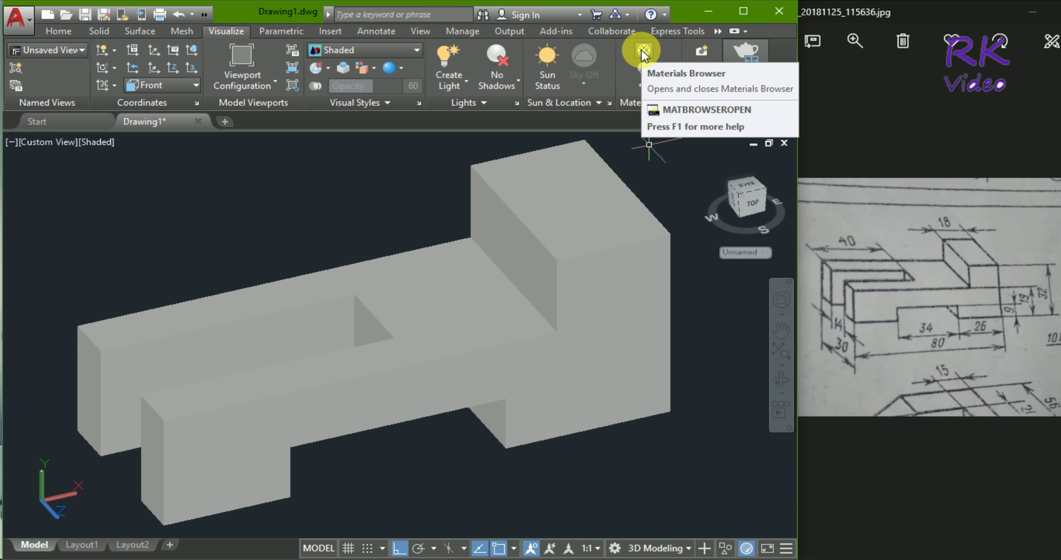
scroll(256, 272, down, 1)
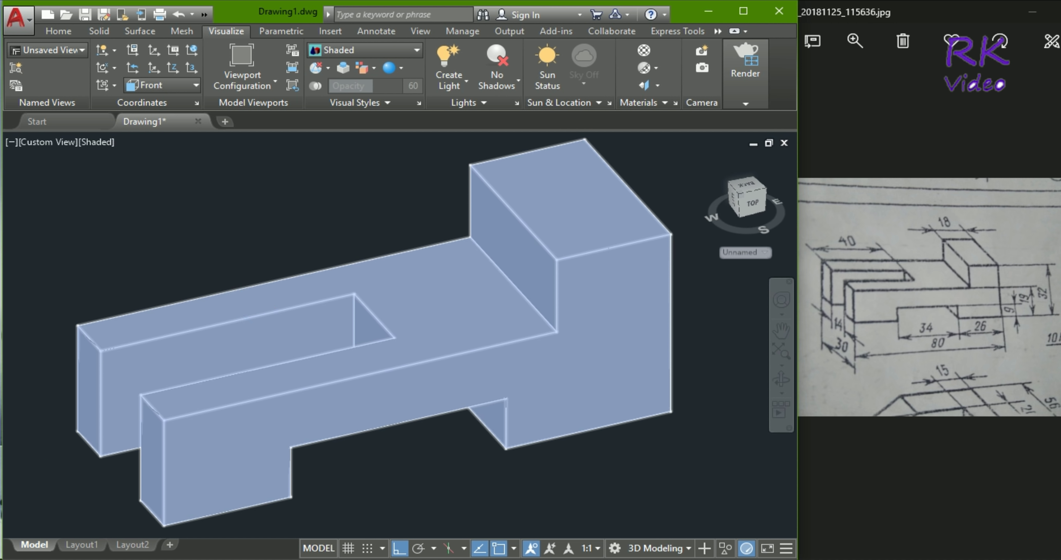
scroll(242, 304, down, 4)
scroll(349, 288, up, 2)
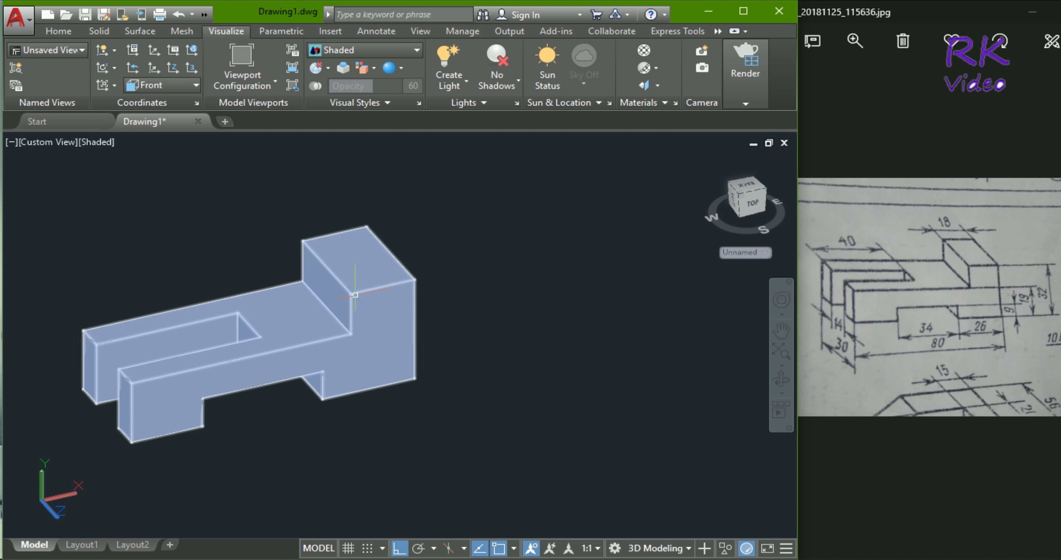
scroll(355, 295, up, 2)
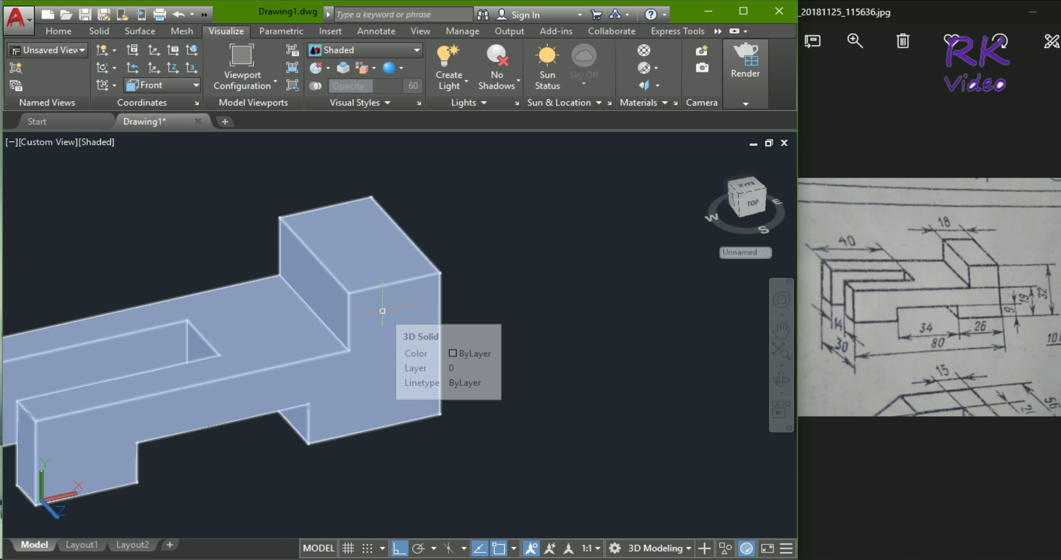
Step: Pan the model right to recentre it and open the Materials Browser
text(p)
key(Return)
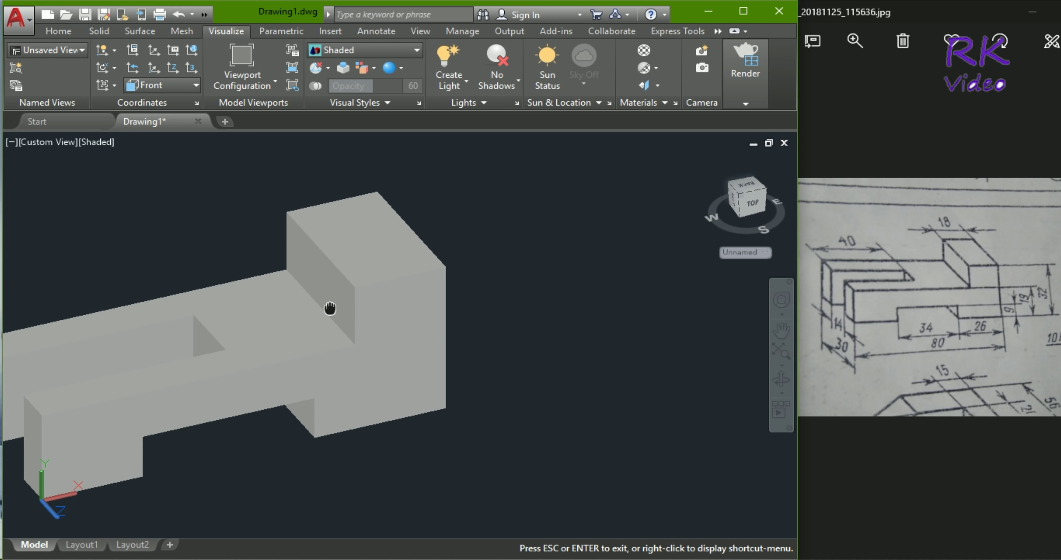
drag(323, 313, 367, 296)
key(Escape)
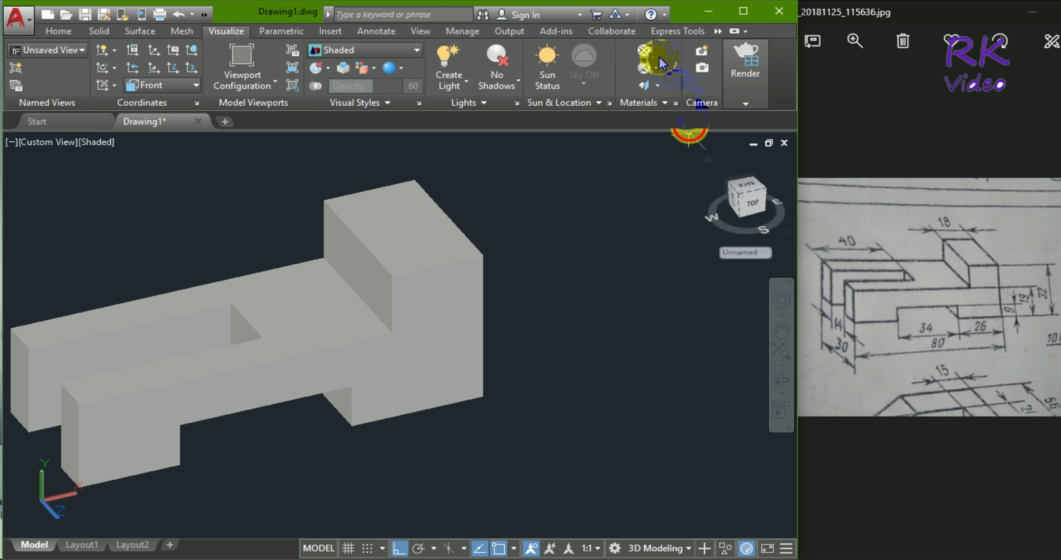
click(643, 51)
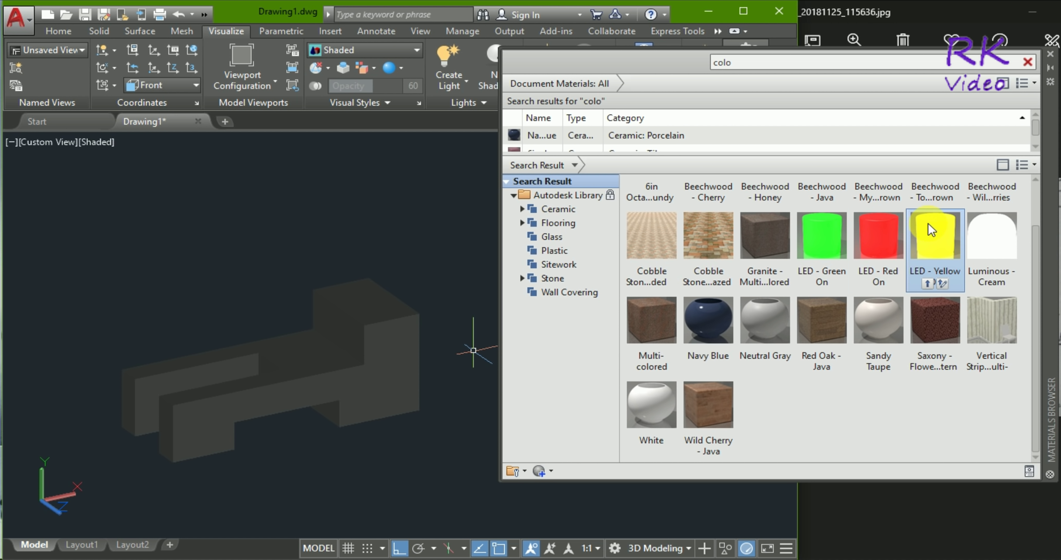
Step: Drag the LED - Yellow material onto the slotted block, turning it orange
drag(935, 235, 346, 305)
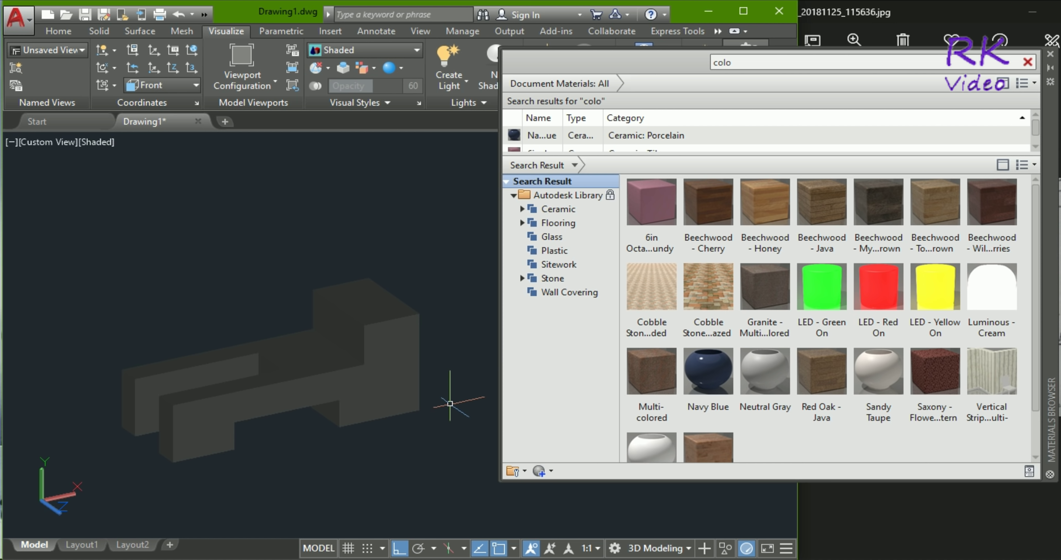
mouse_move(935, 288)
mouse_down()
mouse_move(334, 353)
mouse_move(365, 320)
mouse_up()
scroll(368, 325, up, 5)
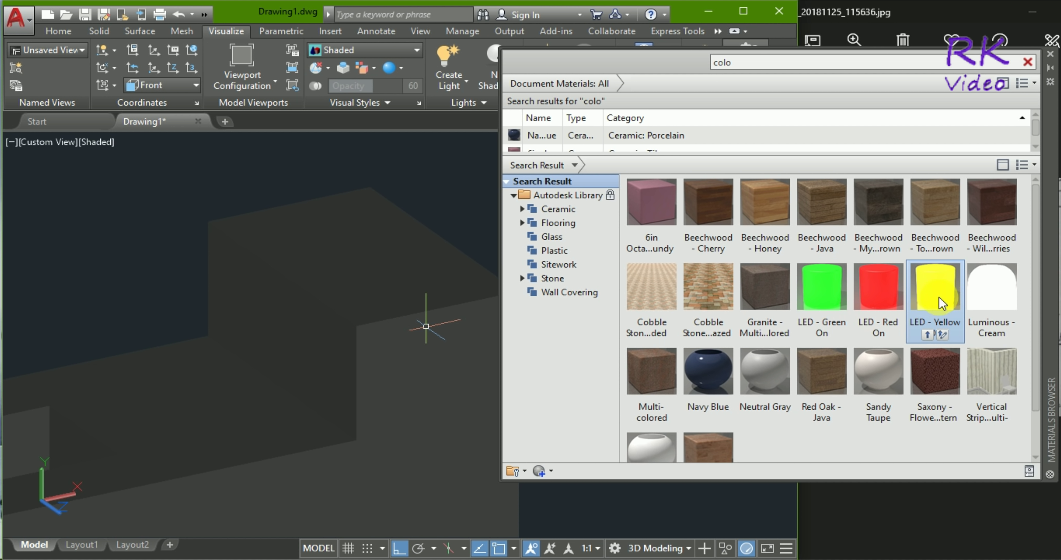
drag(952, 284, 361, 323)
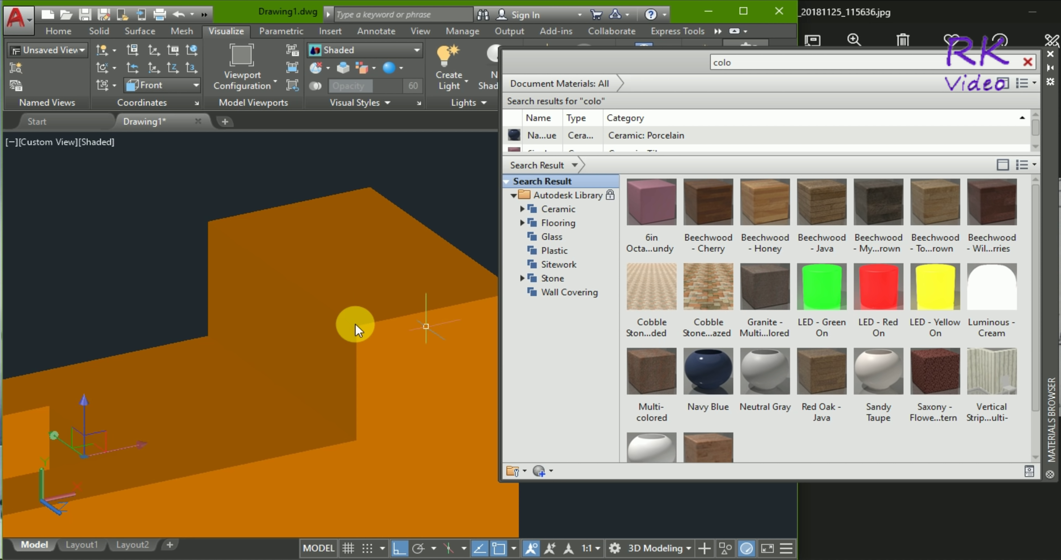
Step: Zoom and orbit to inspect the orange block from another angle
scroll(361, 323, down, 5)
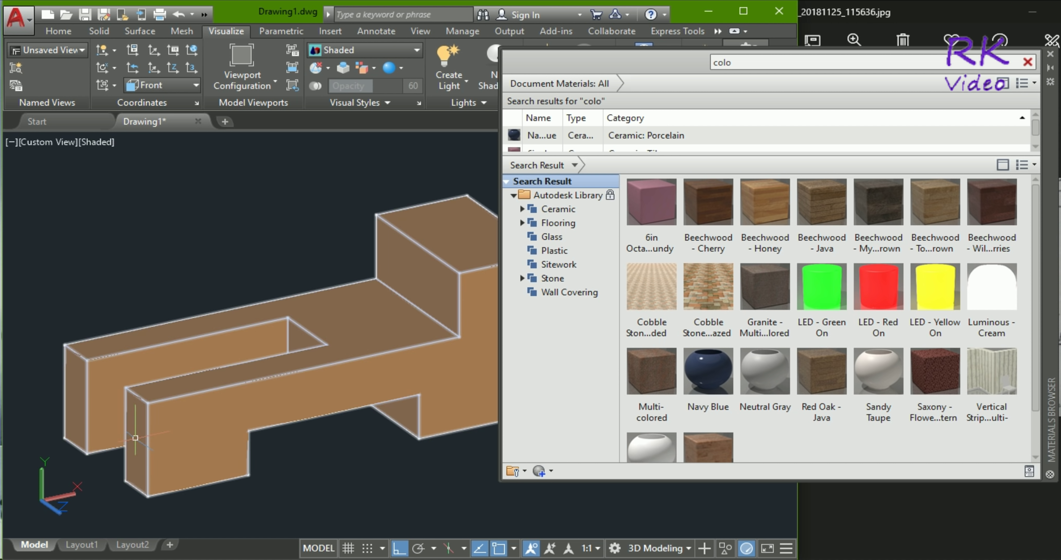
scroll(135, 450, up, 2)
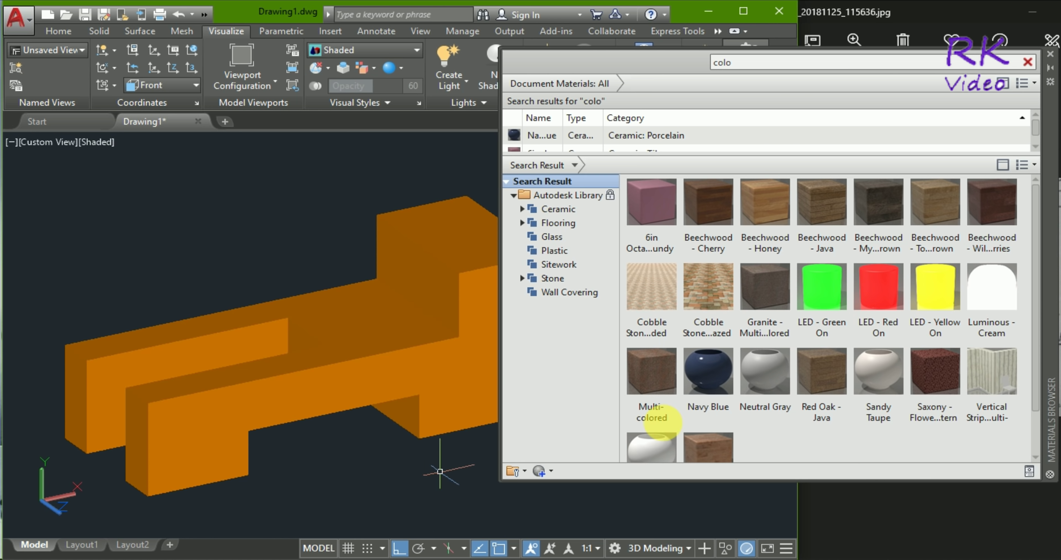
scroll(659, 436, down, 2)
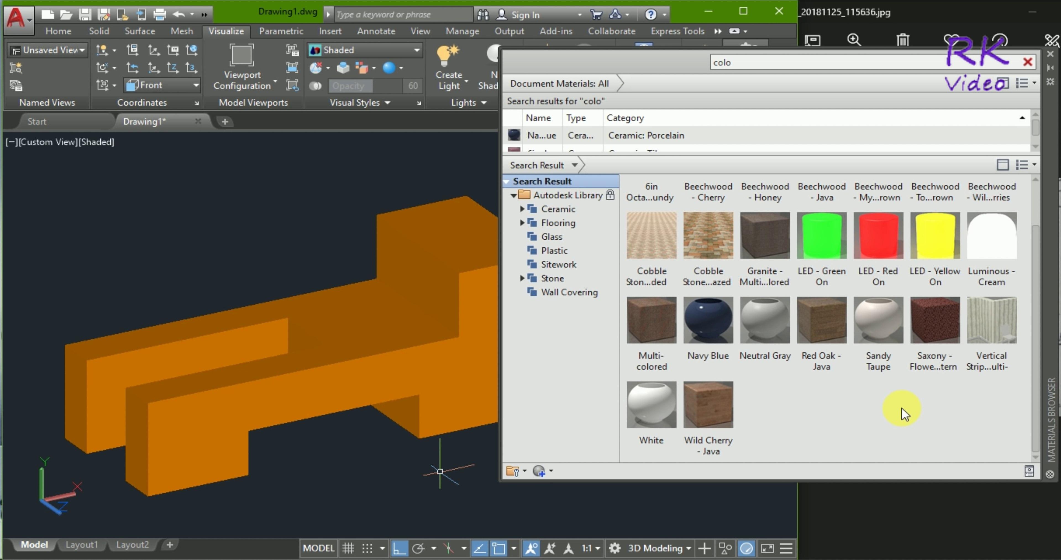
scroll(902, 407, up, 2)
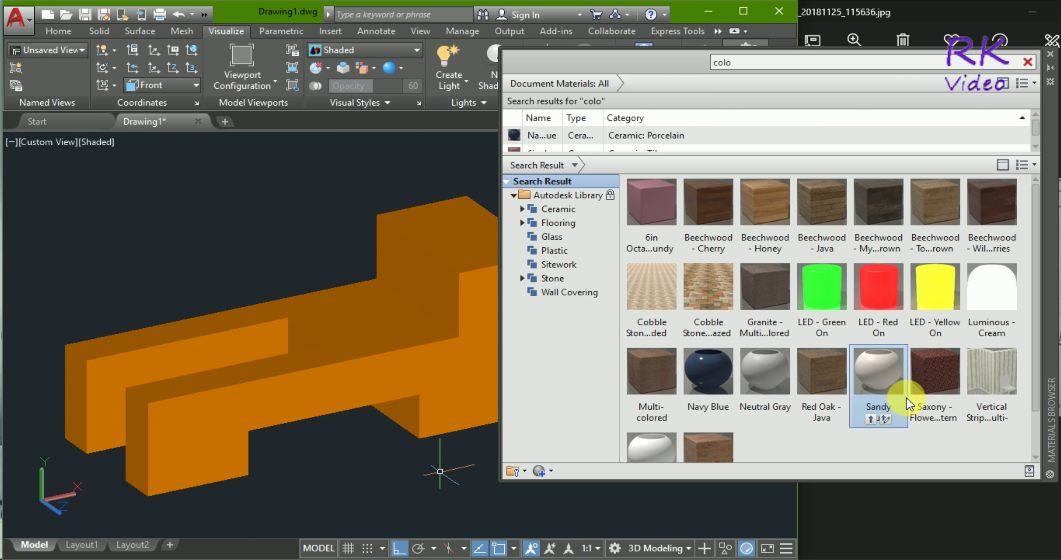
scroll(907, 396, down, 2)
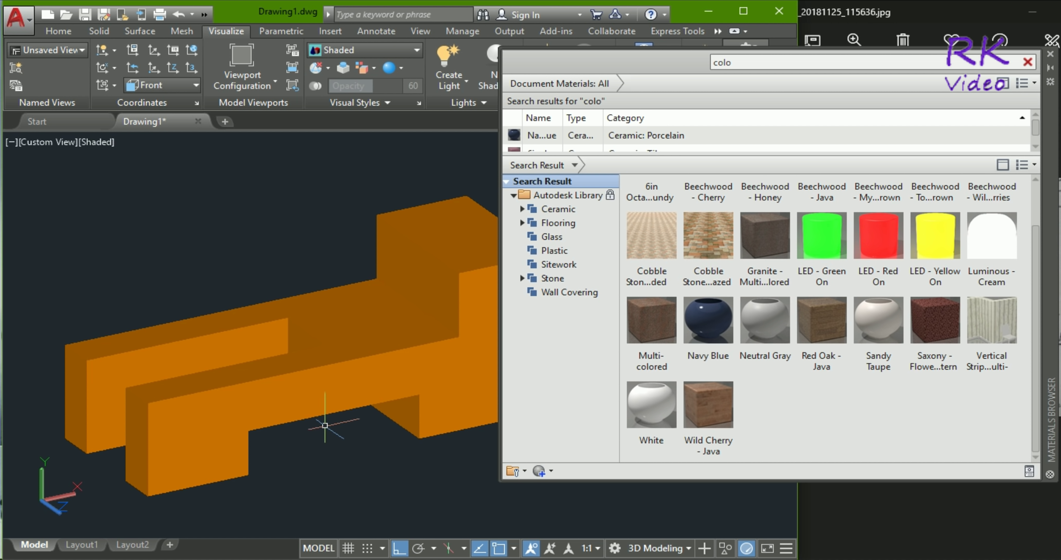
mouse_move(324, 435)
shift+middle_down()
mouse_move(333, 481)
mouse_move(298, 483)
mouse_move(315, 454)
mouse_move(335, 462)
shift+middle_up()
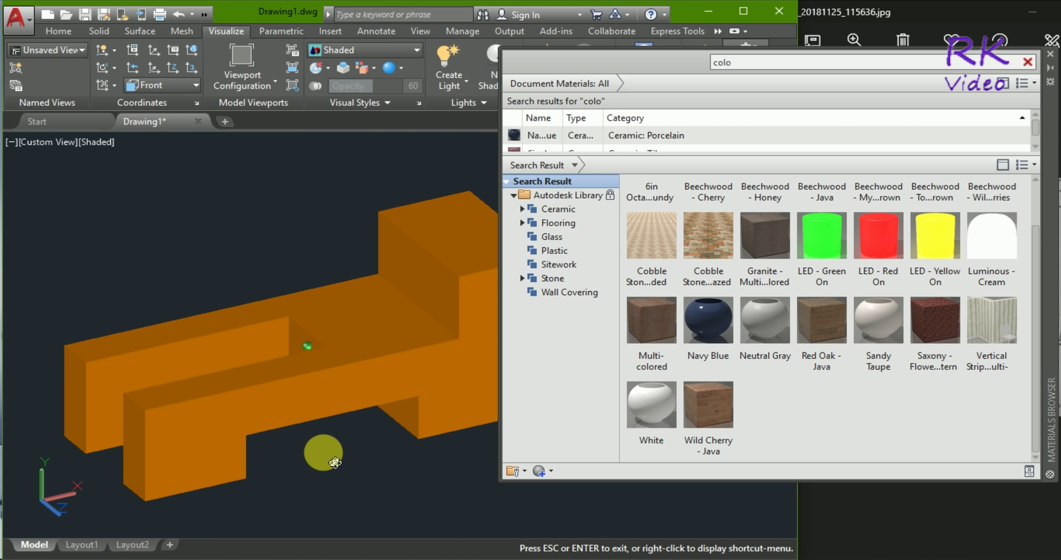
scroll(288, 391, down, 3)
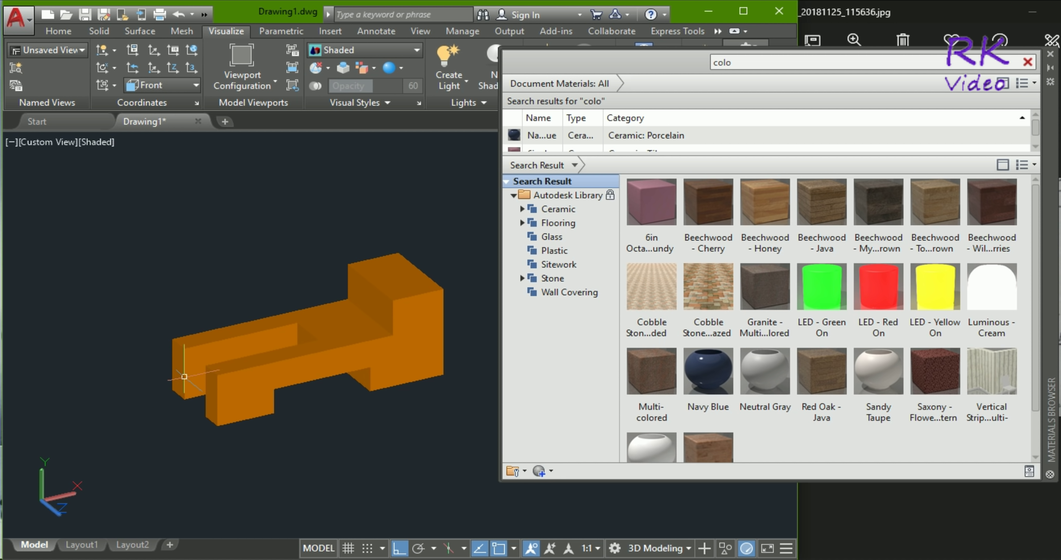
scroll(184, 377, up, 2)
scroll(288, 429, down, 2)
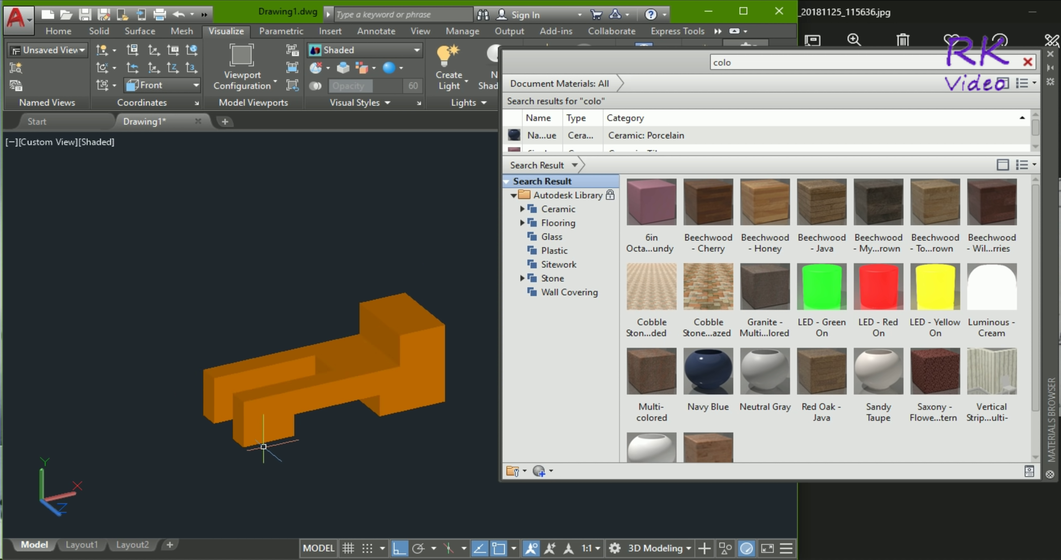